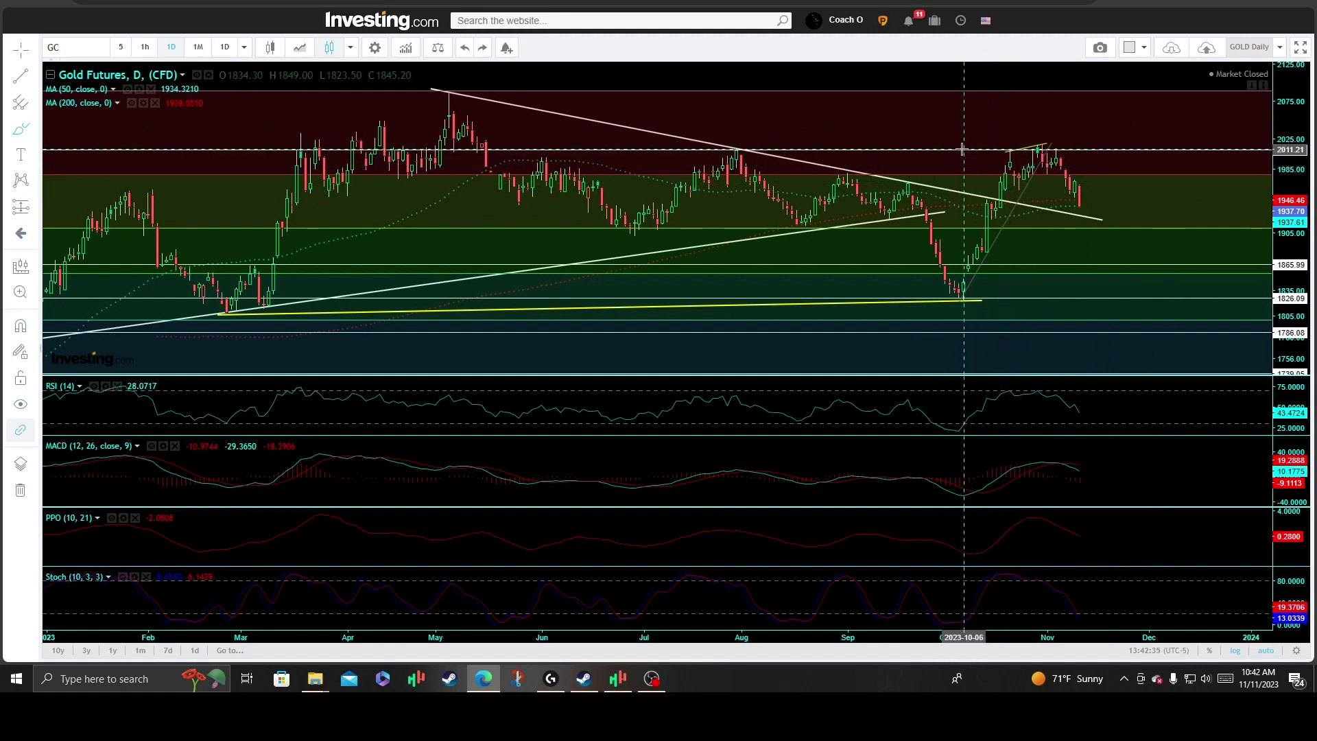
Brush red marks along the 2010.69 resistance, around the early-October low, and over the Stochastic's recent decline.
{"action": "left_click_drag", "start_coordinate": [973, 150], "coordinate": [1080, 150]}
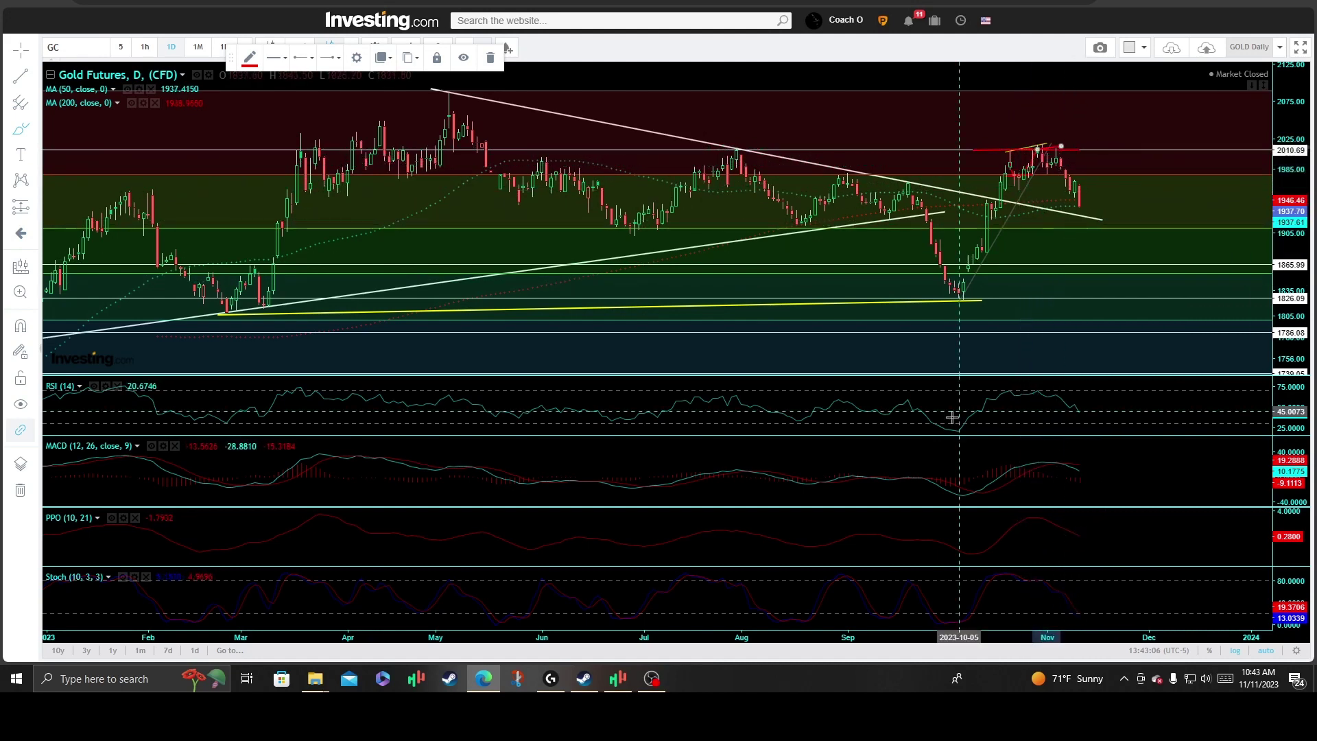
{"action": "mouse_move", "coordinate": [965, 298]}
{"action": "left_mouse_down"}
{"action": "mouse_move", "coordinate": [990, 295]}
{"action": "mouse_move", "coordinate": [959, 304]}
{"action": "left_mouse_up"}
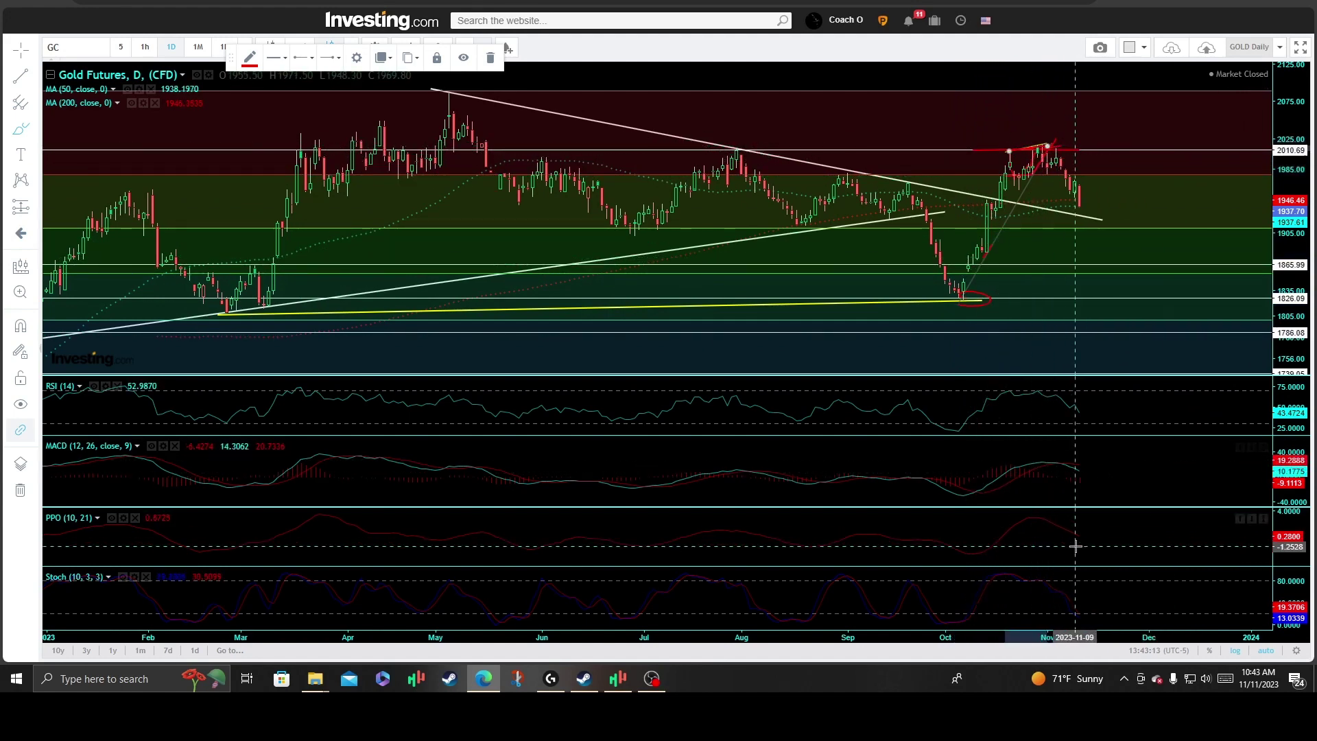
{"action": "left_click_drag", "start_coordinate": [1018, 572], "coordinate": [1080, 590]}
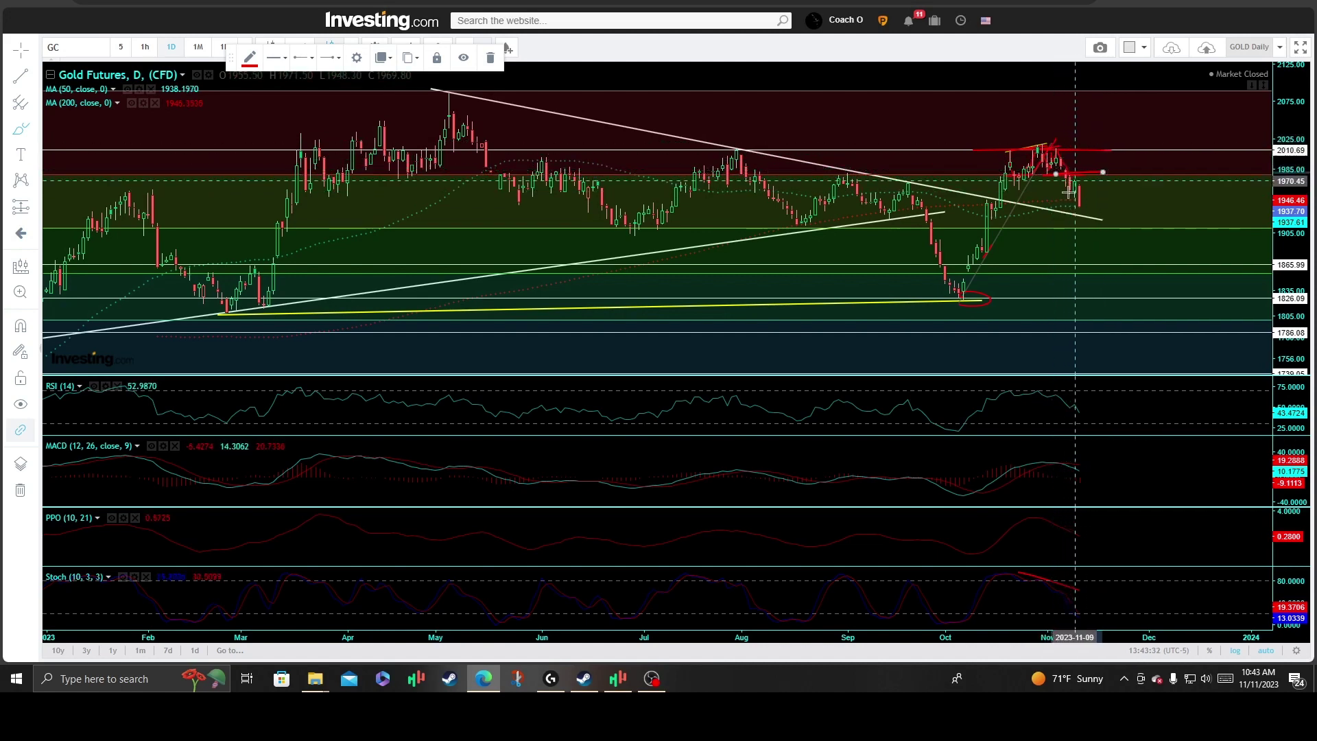
{"action": "left_click", "coordinate": [982, 150], "text": "shift"}
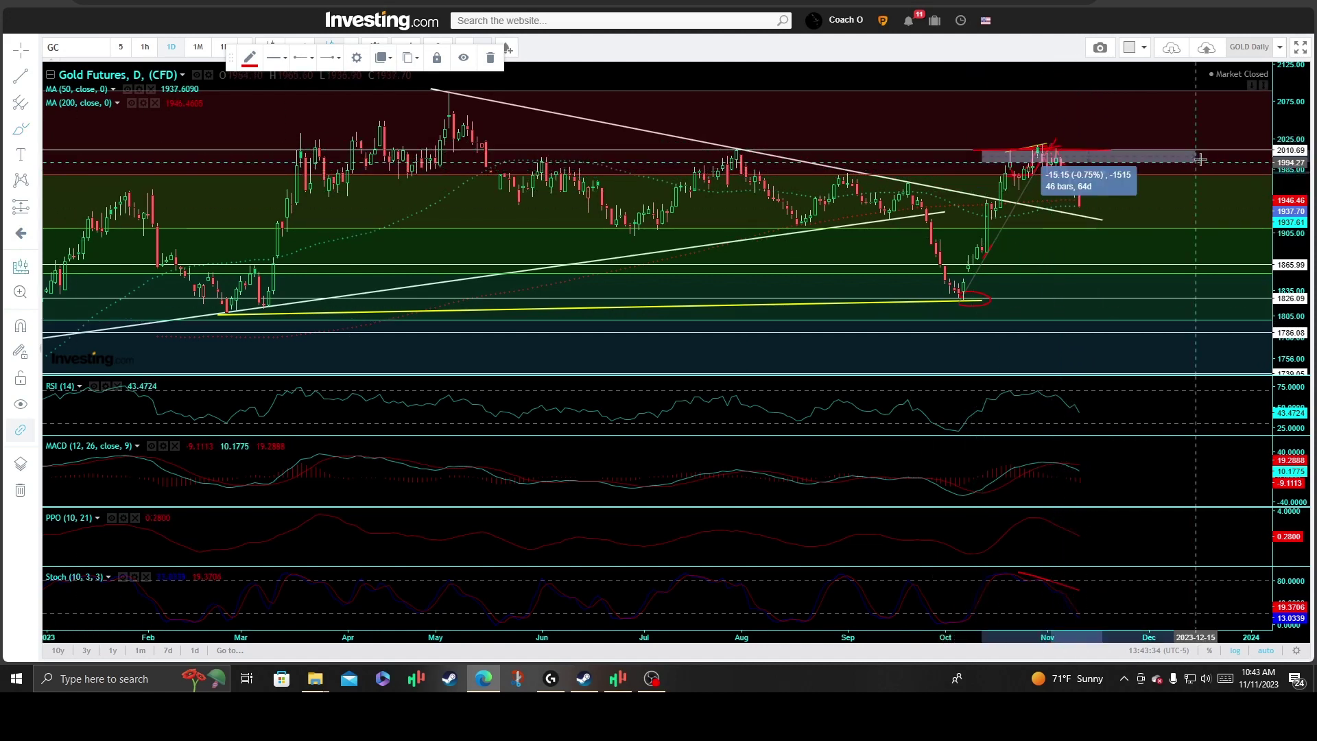
{"action": "left_click", "coordinate": [982, 115]}
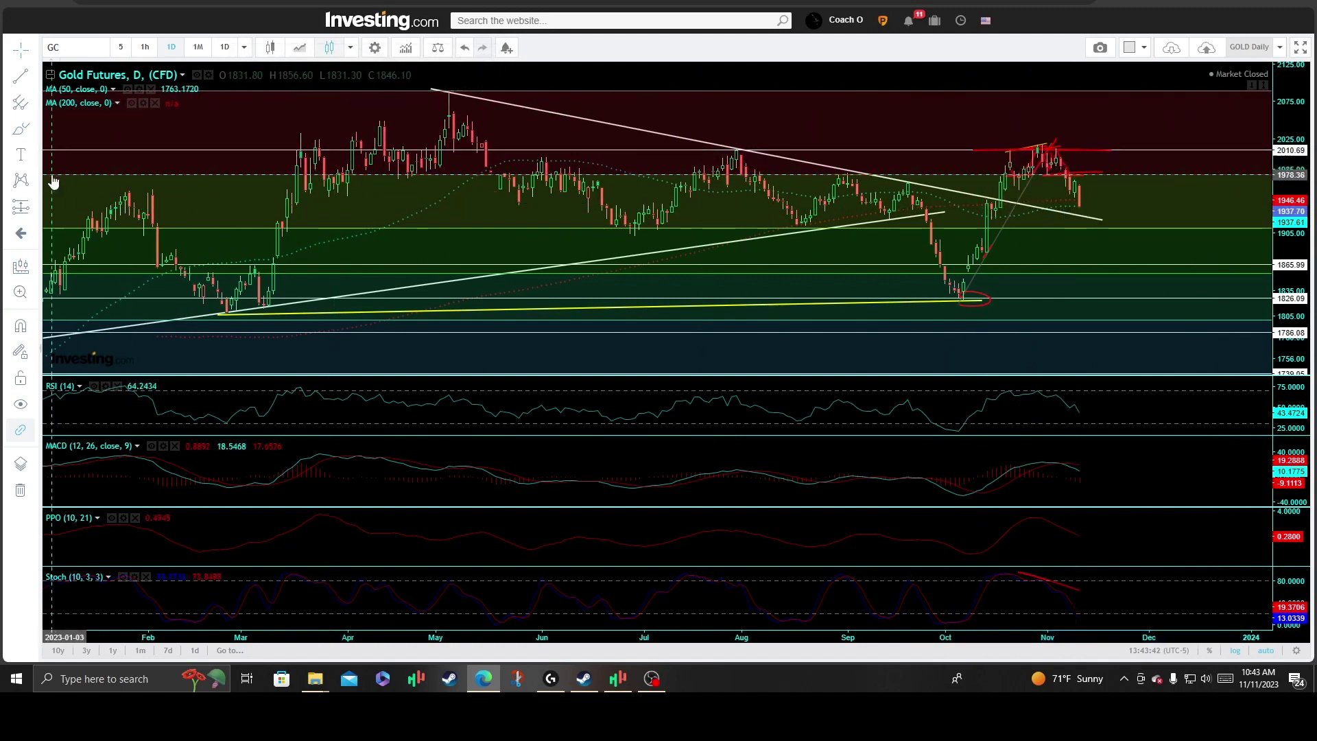
Circle in red the early-May, late-July and September highs along the descending white trendline.
{"action": "left_click", "coordinate": [20, 129]}
{"action": "scroll", "coordinate": [729, 133], "scroll_direction": "down", "scroll_amount": 1}
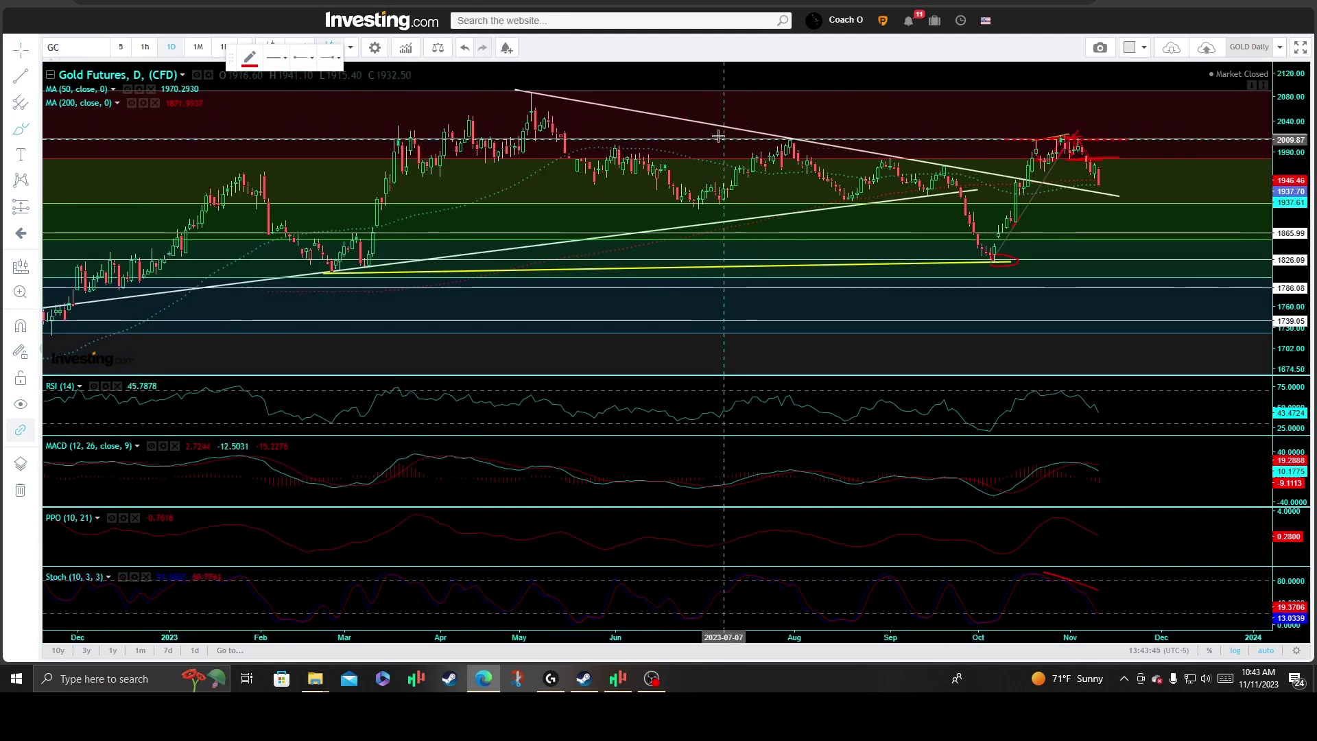
{"action": "scroll", "coordinate": [658, 147], "scroll_direction": "up", "scroll_amount": 2}
{"action": "left_click_drag", "start_coordinate": [354, 100], "coordinate": [333, 100]}
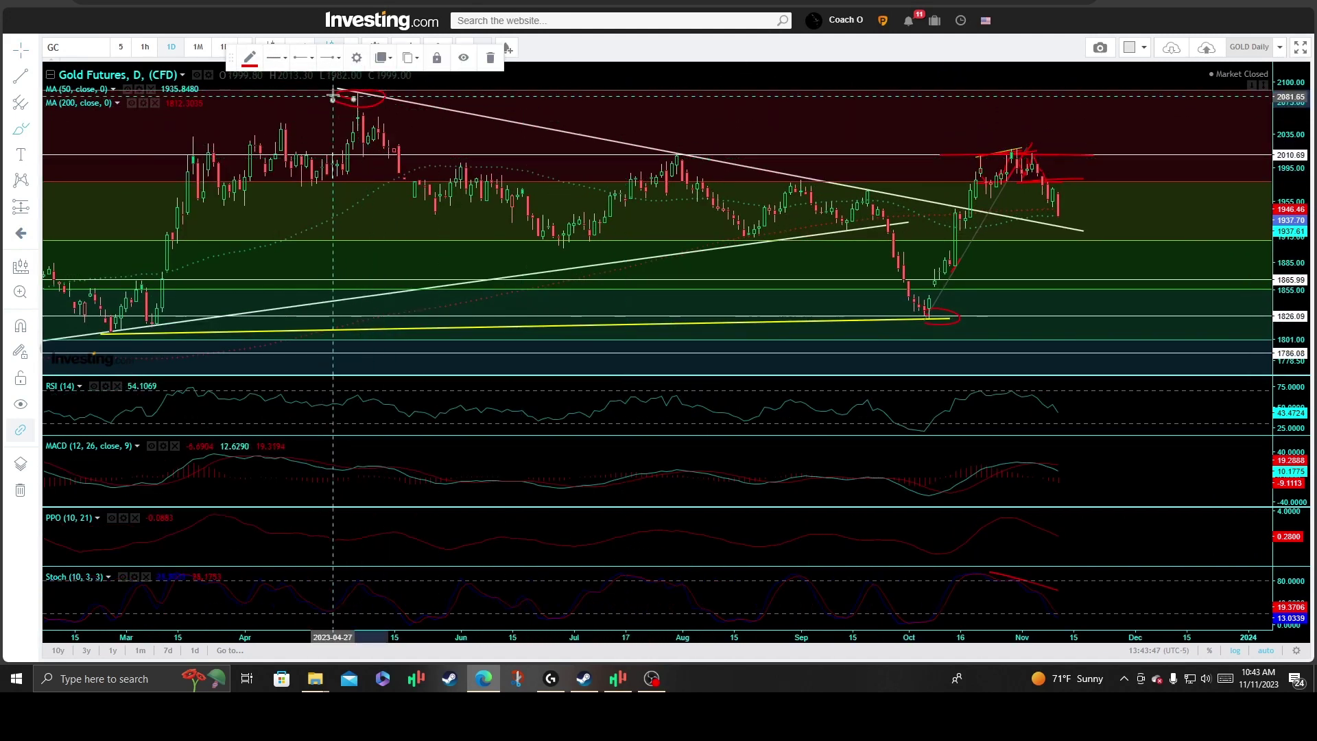
{"action": "left_click_drag", "start_coordinate": [682, 161], "coordinate": [673, 157]}
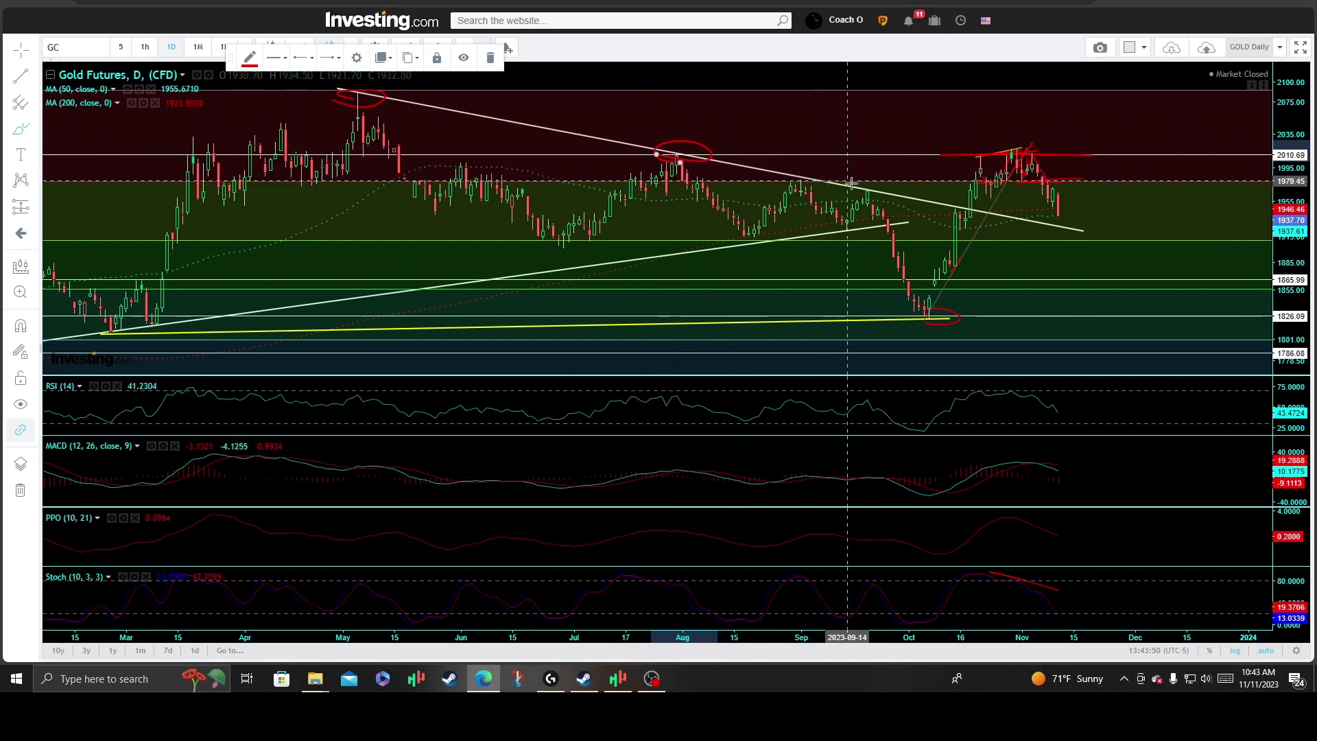
{"action": "left_click_drag", "start_coordinate": [872, 195], "coordinate": [868, 195]}
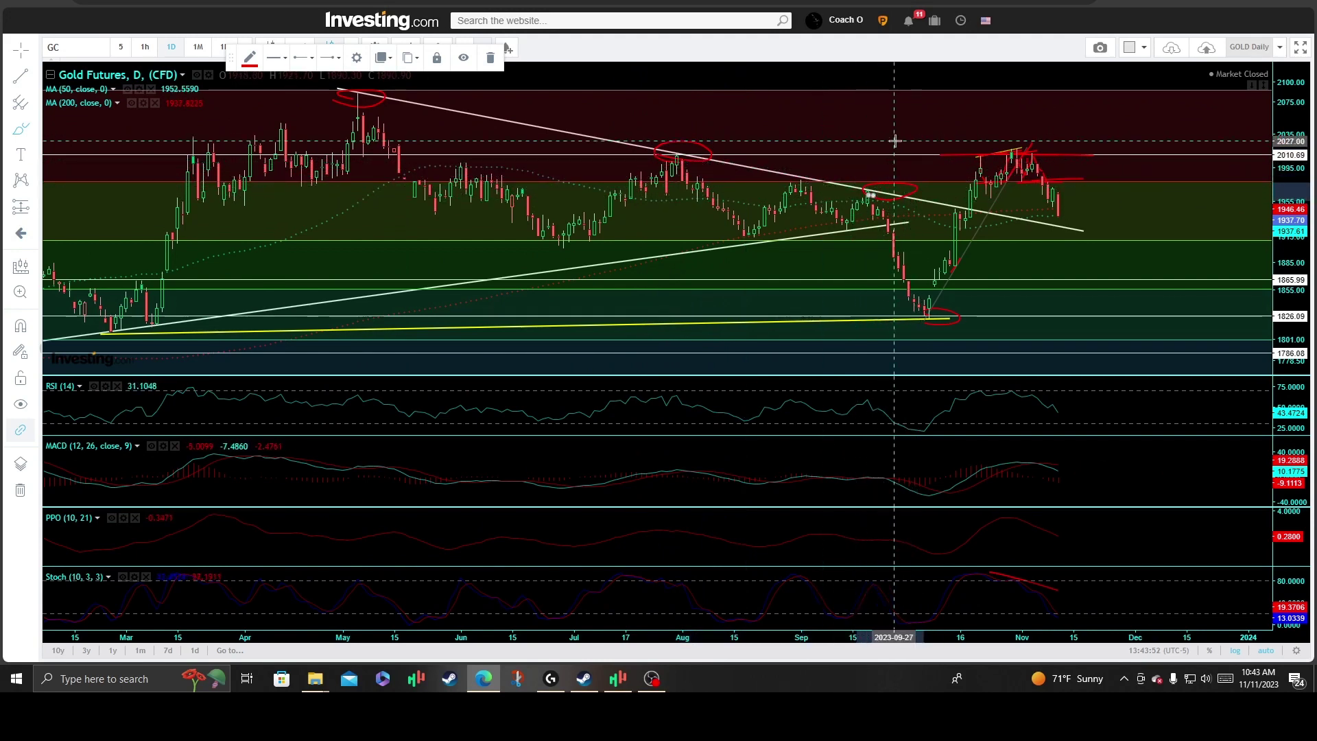
Brush over the end of the descending trendline and sketch a projected rebound to a horizontal line at about 1980.
{"action": "left_click_drag", "start_coordinate": [970, 211], "coordinate": [1084, 233]}
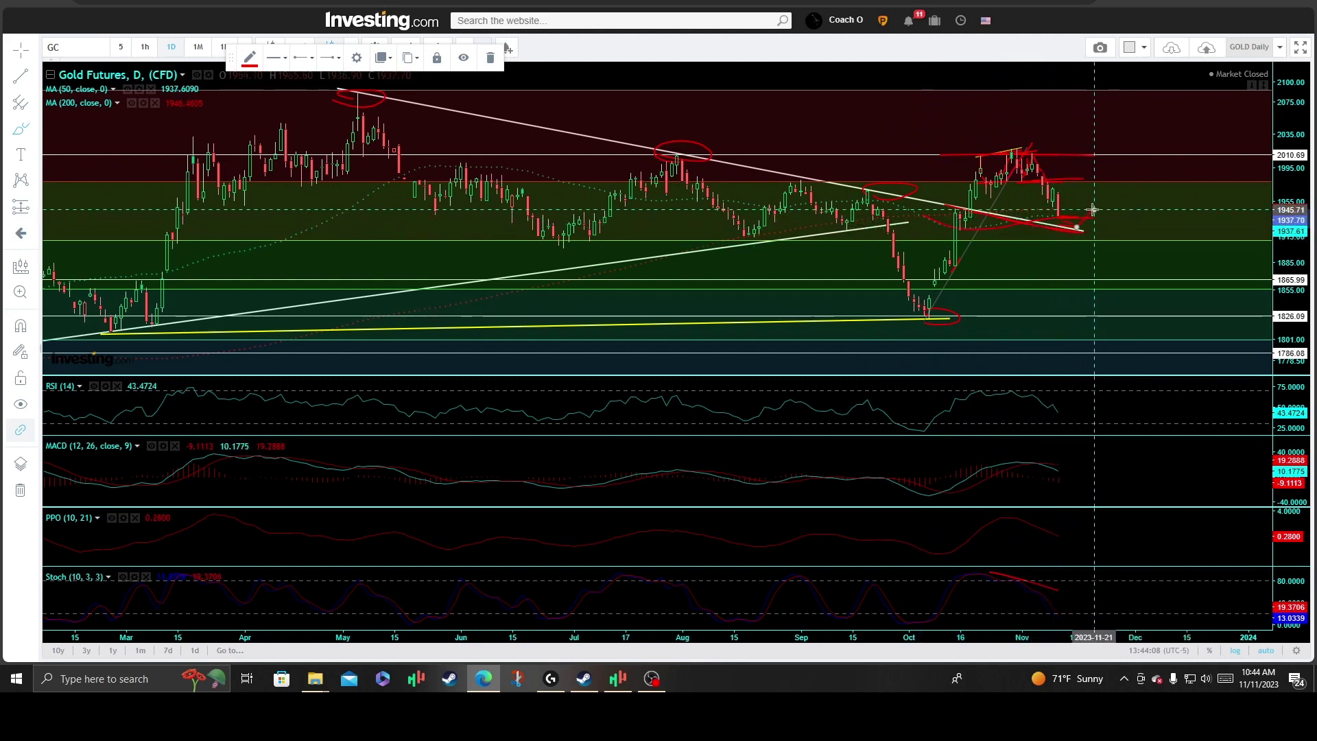
{"action": "left_click_drag", "start_coordinate": [1093, 210], "coordinate": [1097, 215]}
{"action": "left_click_drag", "start_coordinate": [1101, 212], "coordinate": [1120, 184]}
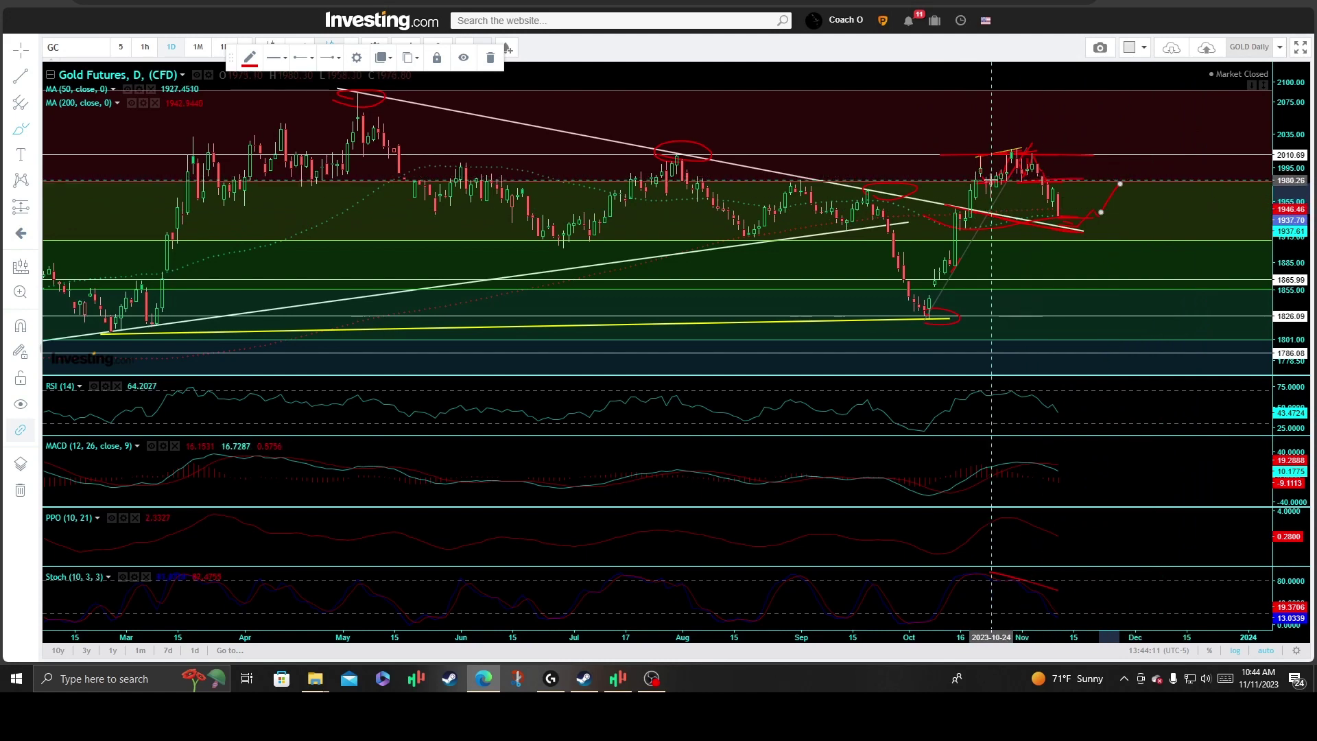
{"action": "left_click_drag", "start_coordinate": [1001, 182], "coordinate": [1218, 184]}
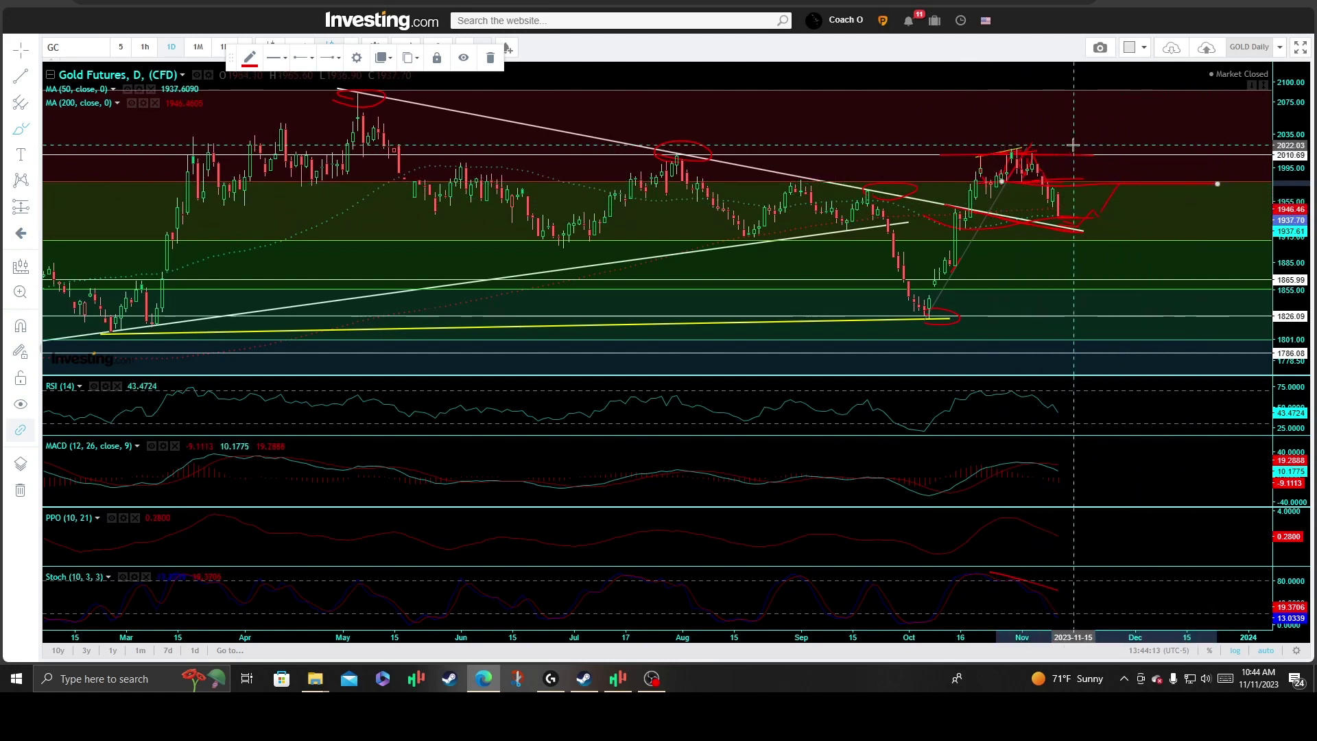
Extend the projected price path above 2010.69 toward the May high, brushing red lines along both resistance levels.
{"action": "left_click_drag", "start_coordinate": [1091, 155], "coordinate": [1207, 157]}
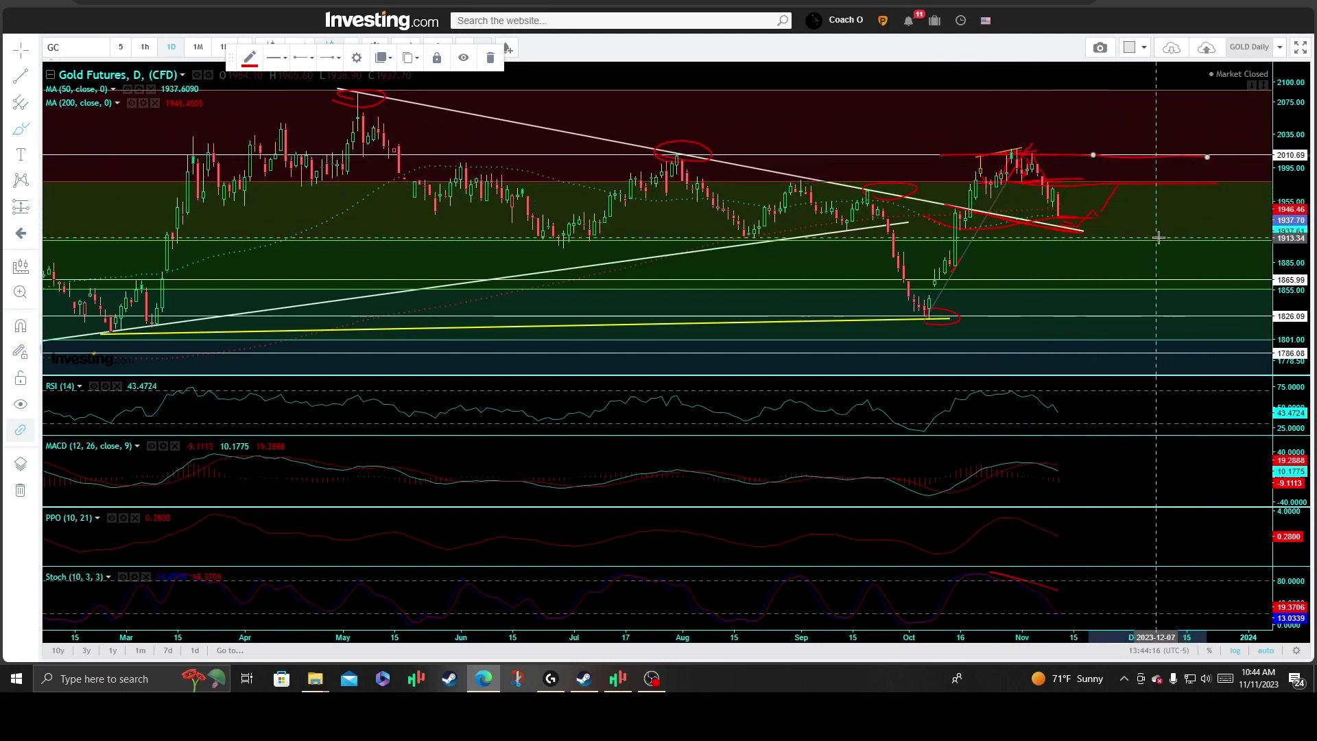
{"action": "mouse_move", "coordinate": [1117, 187]}
{"action": "left_mouse_down"}
{"action": "mouse_move", "coordinate": [1145, 187]}
{"action": "mouse_move", "coordinate": [1161, 155]}
{"action": "left_mouse_up"}
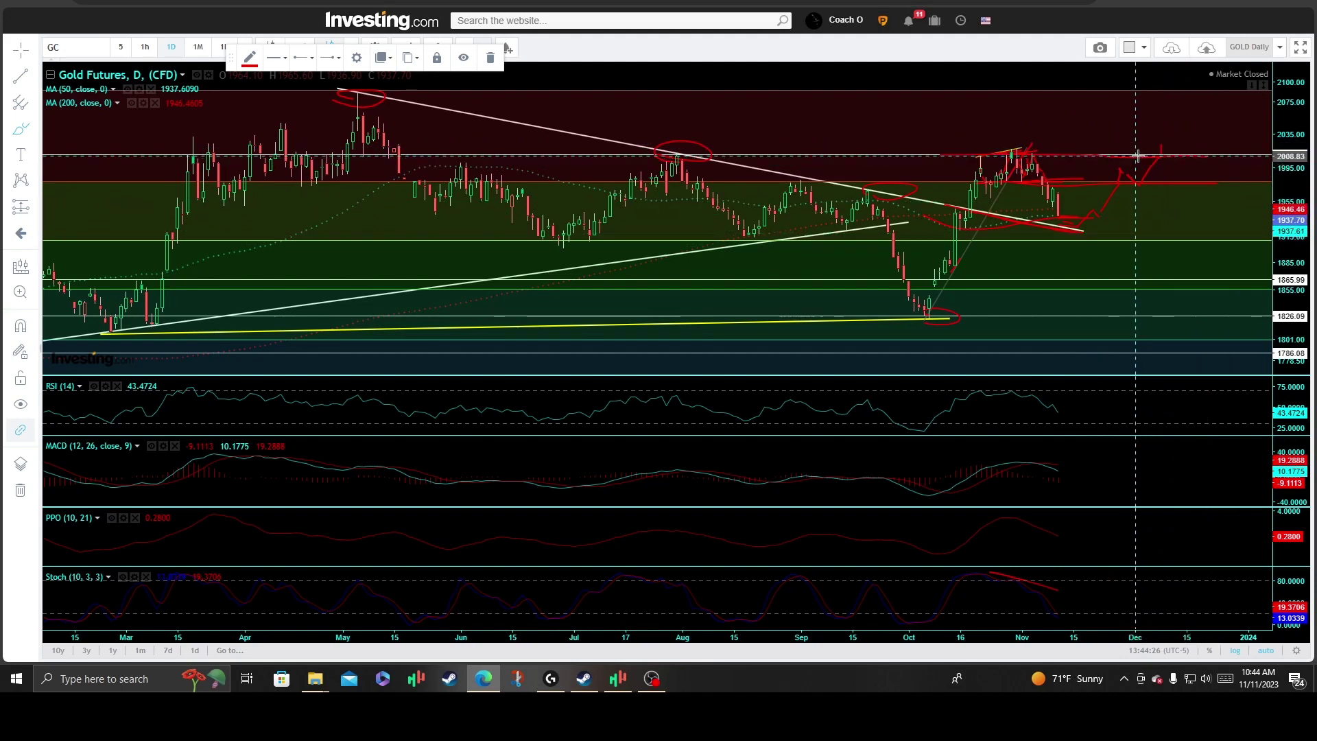
{"action": "left_click_drag", "start_coordinate": [1138, 156], "coordinate": [1207, 146]}
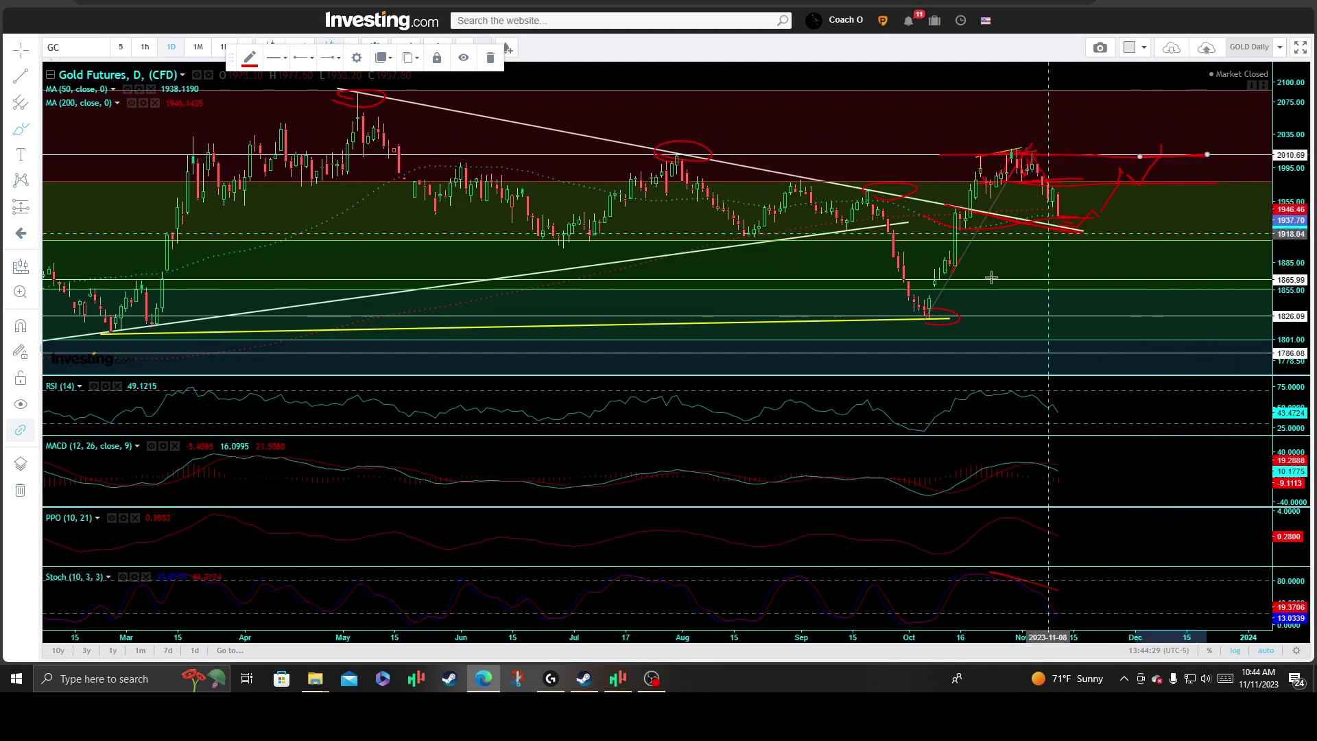
{"action": "left_click_drag", "start_coordinate": [1159, 141], "coordinate": [1208, 105]}
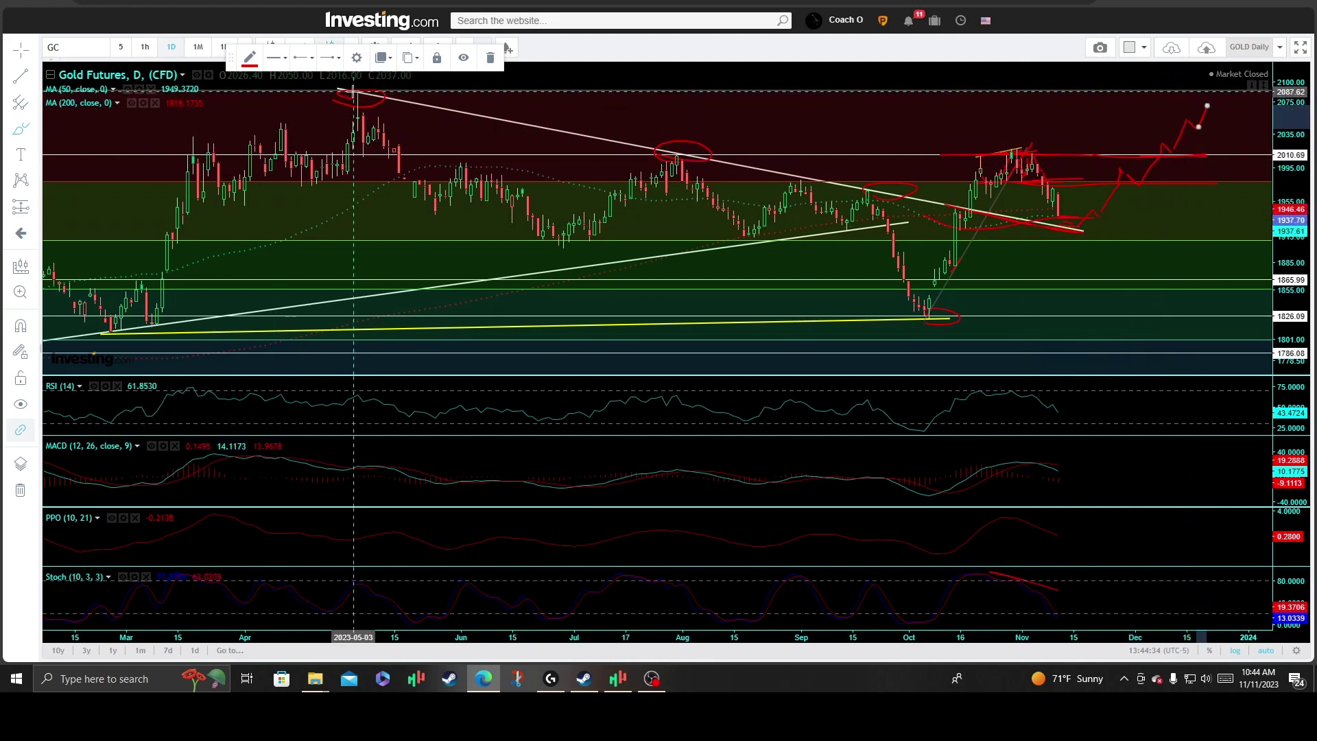
{"action": "left_click_drag", "start_coordinate": [357, 91], "coordinate": [487, 93]}
Mark in red the points from October 2022 to March 2023 where price meets the ascending white trendline.
{"action": "scroll", "coordinate": [681, 194], "scroll_direction": "down", "scroll_amount": 1}
{"action": "scroll", "coordinate": [681, 195], "scroll_direction": "down", "scroll_amount": 1}
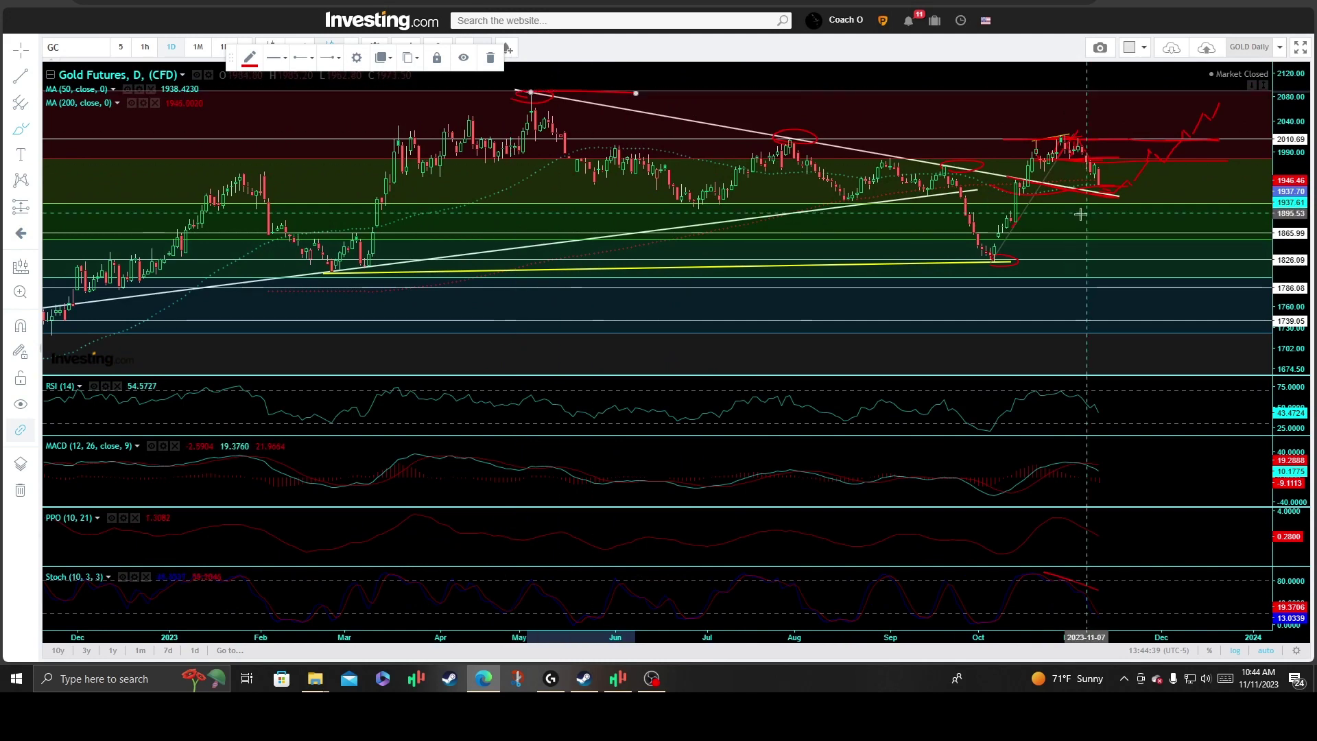
{"action": "scroll", "coordinate": [664, 259], "scroll_direction": "down", "scroll_amount": 2}
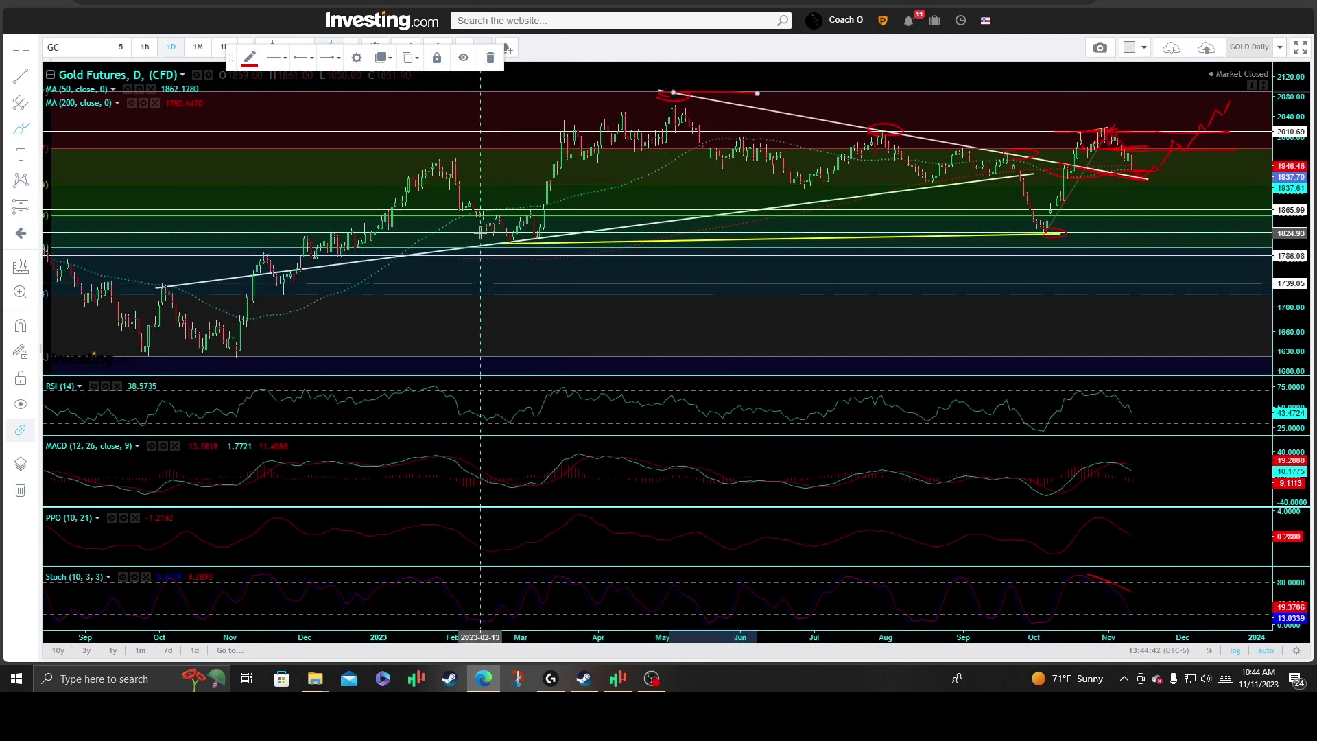
{"action": "mouse_move", "coordinate": [167, 283]}
{"action": "left_mouse_down"}
{"action": "mouse_move", "coordinate": [153, 290]}
{"action": "mouse_move", "coordinate": [331, 269]}
{"action": "left_mouse_up"}
{"action": "left_click_drag", "start_coordinate": [483, 246], "coordinate": [598, 232]}
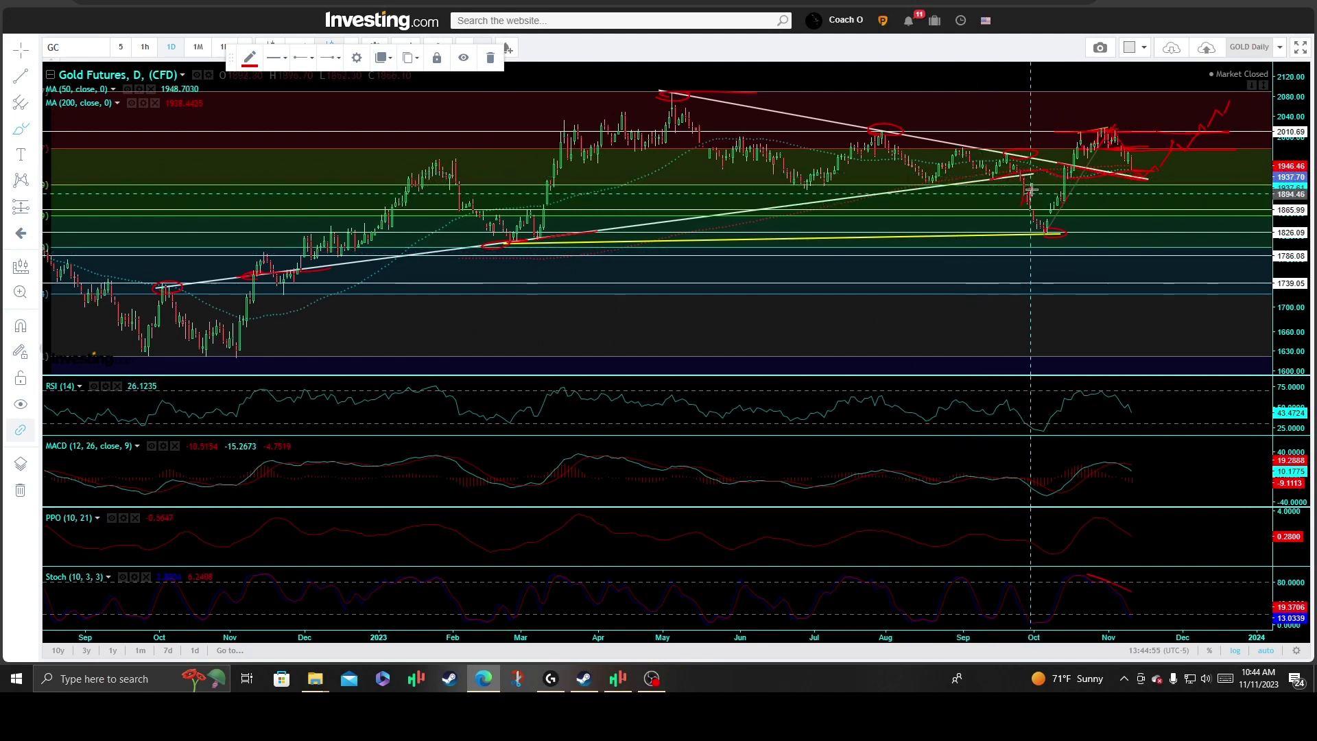
Mark the drop below the ascending trendline and circle the February–March and October lows on the yellow support line.
{"action": "left_click_drag", "start_coordinate": [1027, 184], "coordinate": [1033, 225]}
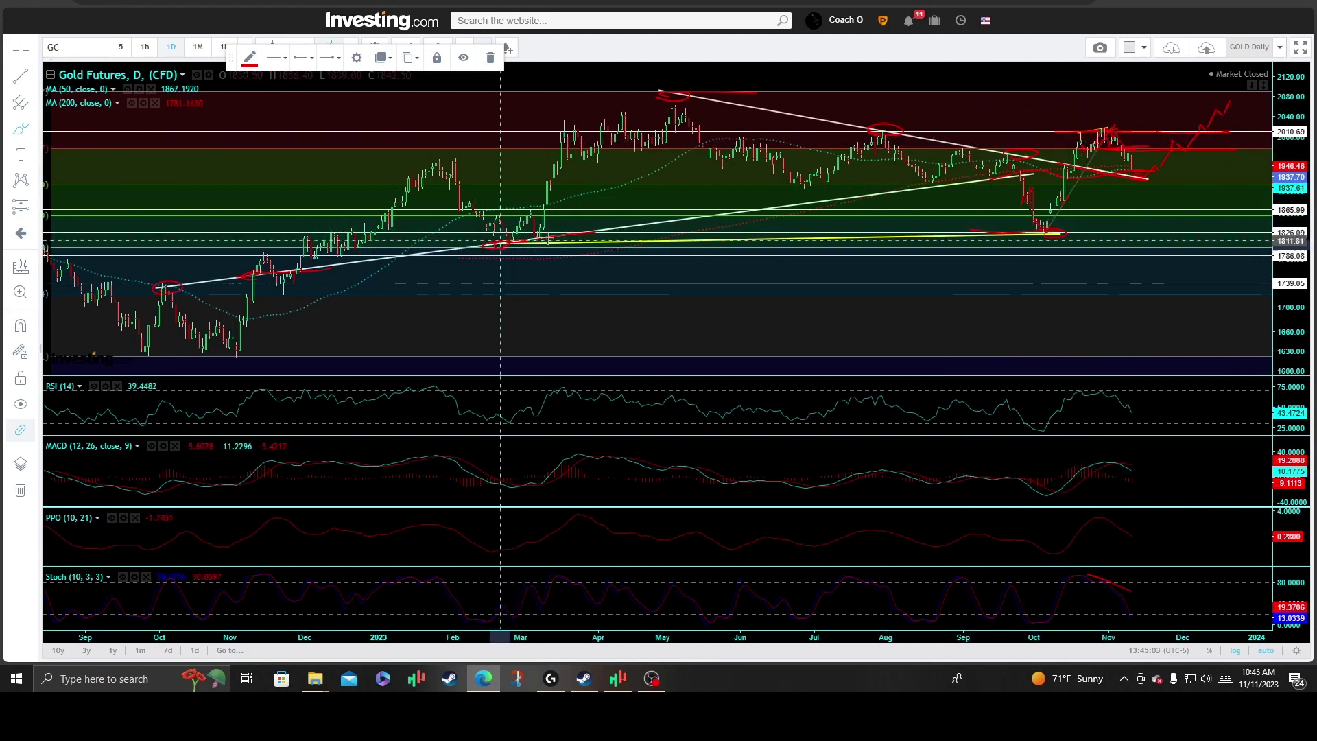
{"action": "left_click_drag", "start_coordinate": [548, 238], "coordinate": [501, 245]}
{"action": "left_click_drag", "start_coordinate": [1059, 238], "coordinate": [1020, 242]}
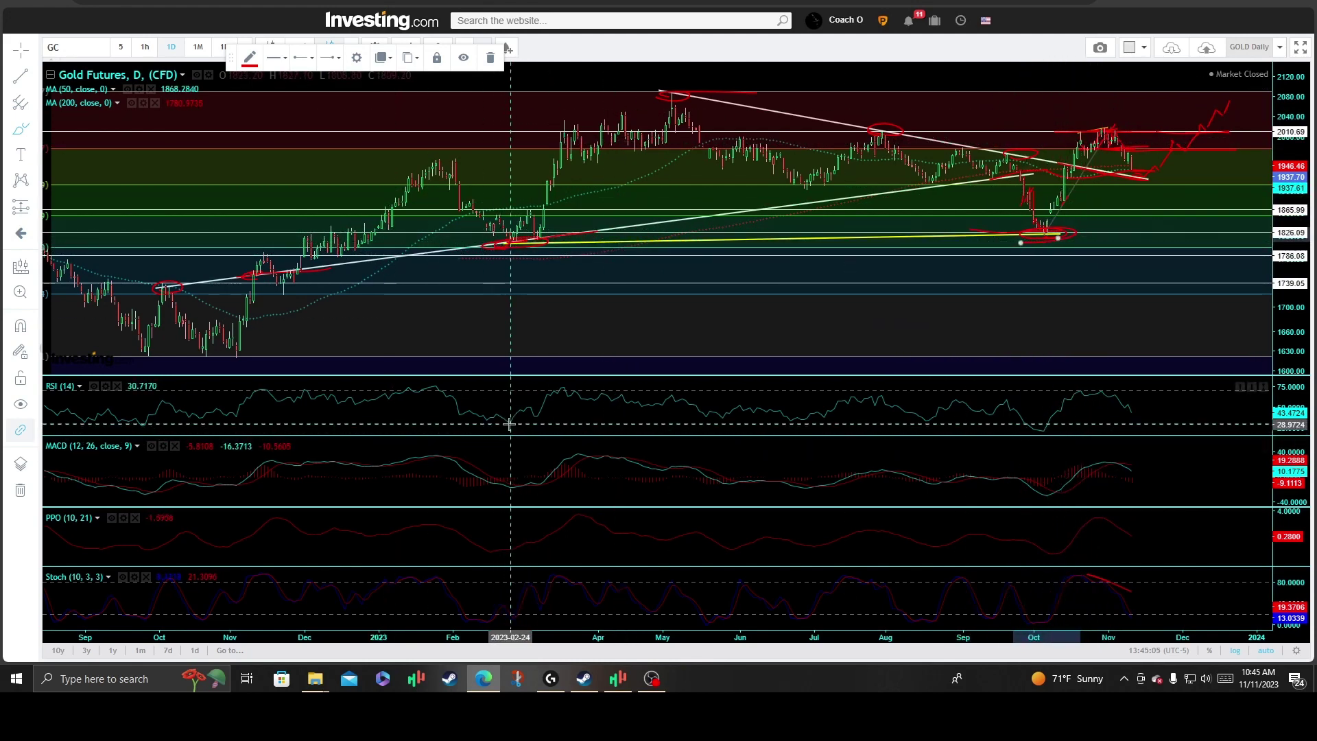
Brush red comparison lines beneath the RSI, MACD, PPO and Stochastic curves from the February–March low toward the October low.
{"action": "left_click_drag", "start_coordinate": [1037, 431], "coordinate": [483, 419]}
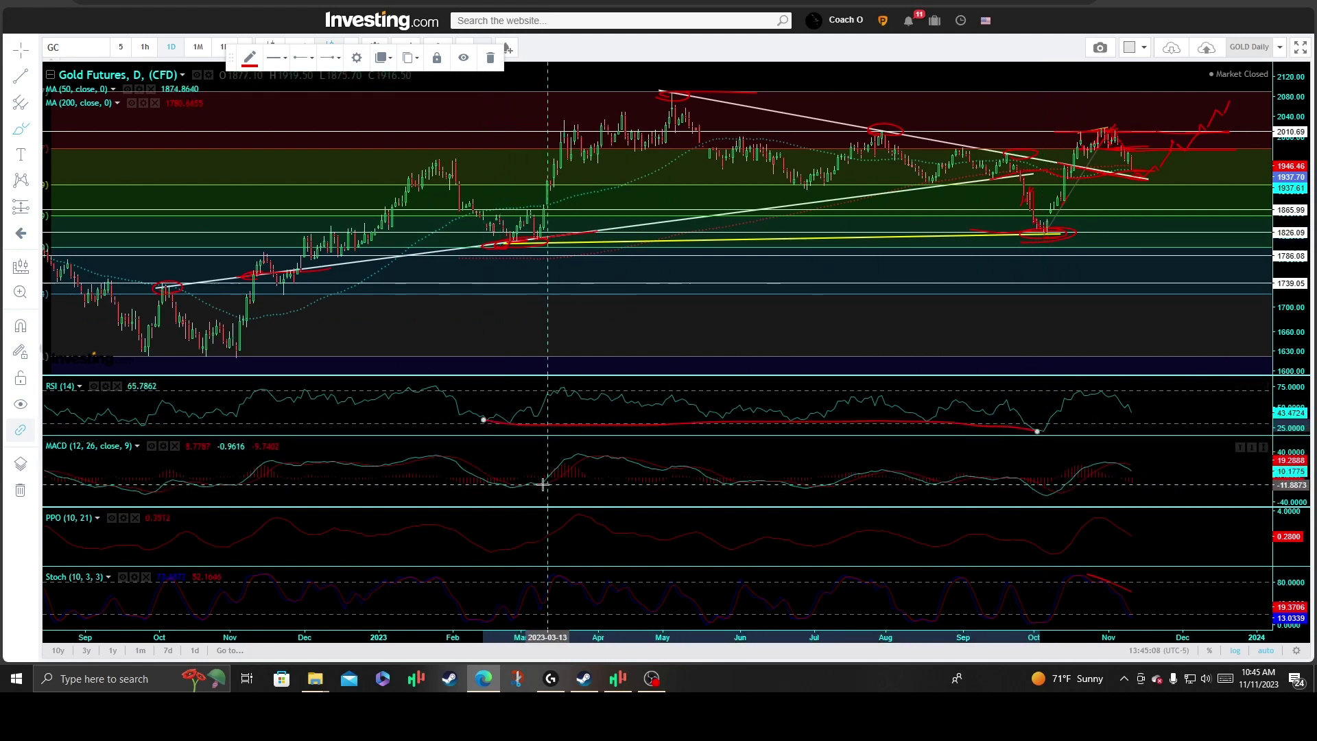
{"action": "mouse_move", "coordinate": [547, 488]}
{"action": "left_mouse_down"}
{"action": "mouse_move", "coordinate": [1033, 521]}
{"action": "mouse_move", "coordinate": [473, 544]}
{"action": "left_mouse_up"}
{"action": "left_click_drag", "start_coordinate": [1041, 610], "coordinate": [481, 568]}
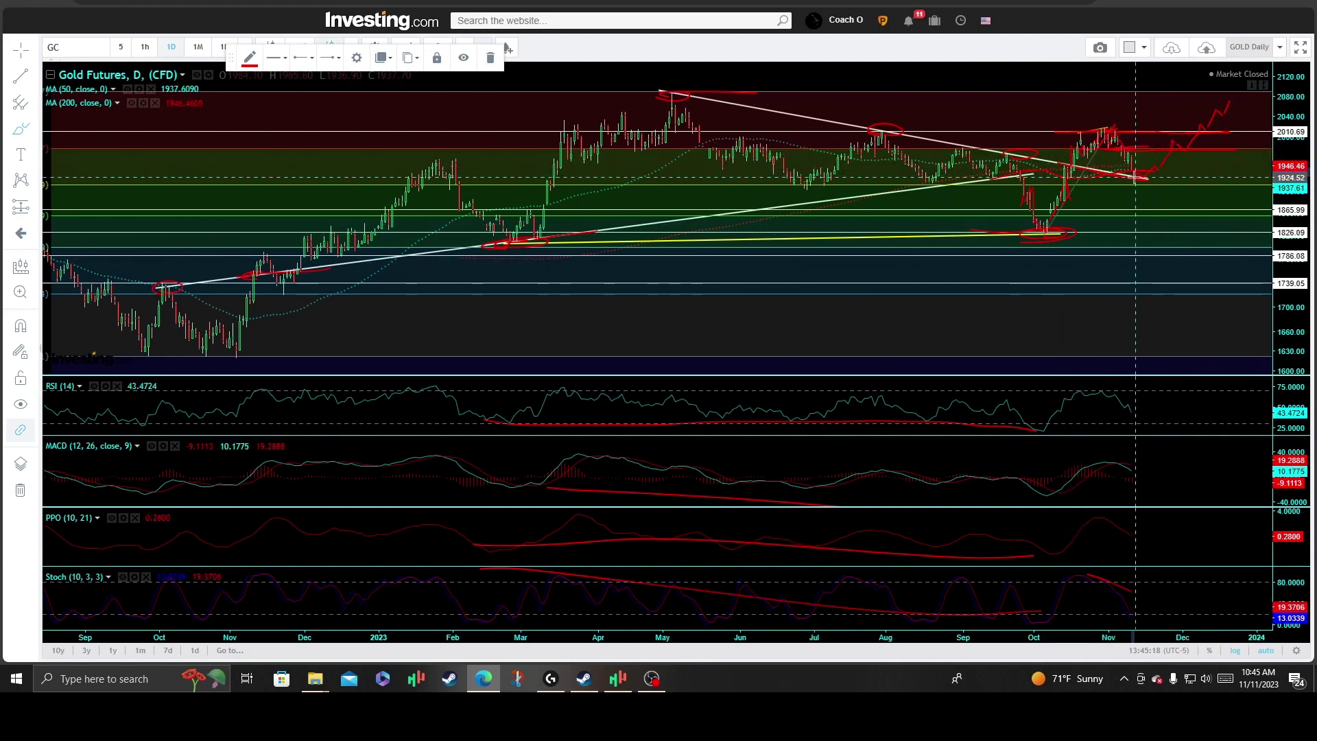
Underline the 0.382 (1910.59) Fibonacci label and mark in red where price meets that level from December 2022 to summer 2023.
{"action": "scroll", "coordinate": [1148, 169], "scroll_direction": "up", "scroll_amount": 3}
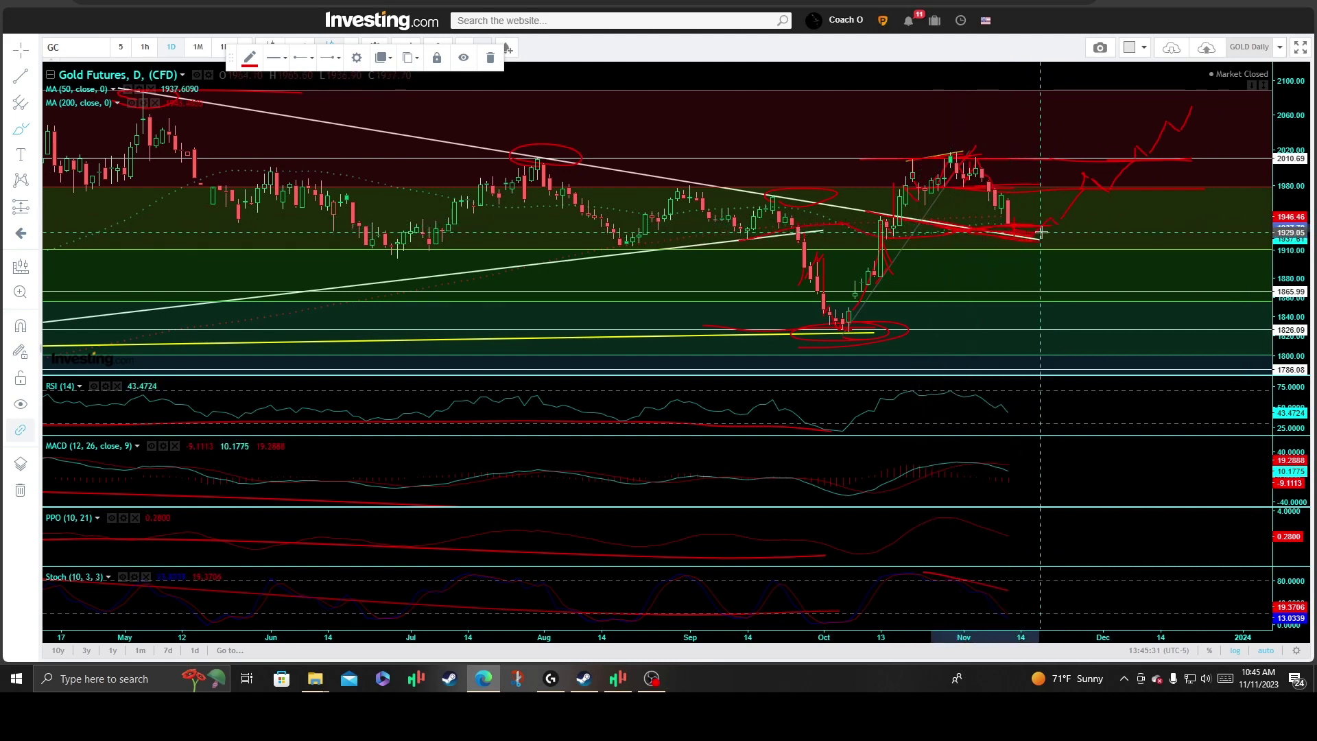
{"action": "scroll", "coordinate": [884, 269], "scroll_direction": "down", "scroll_amount": 2}
{"action": "scroll", "coordinate": [857, 275], "scroll_direction": "down", "scroll_amount": 2}
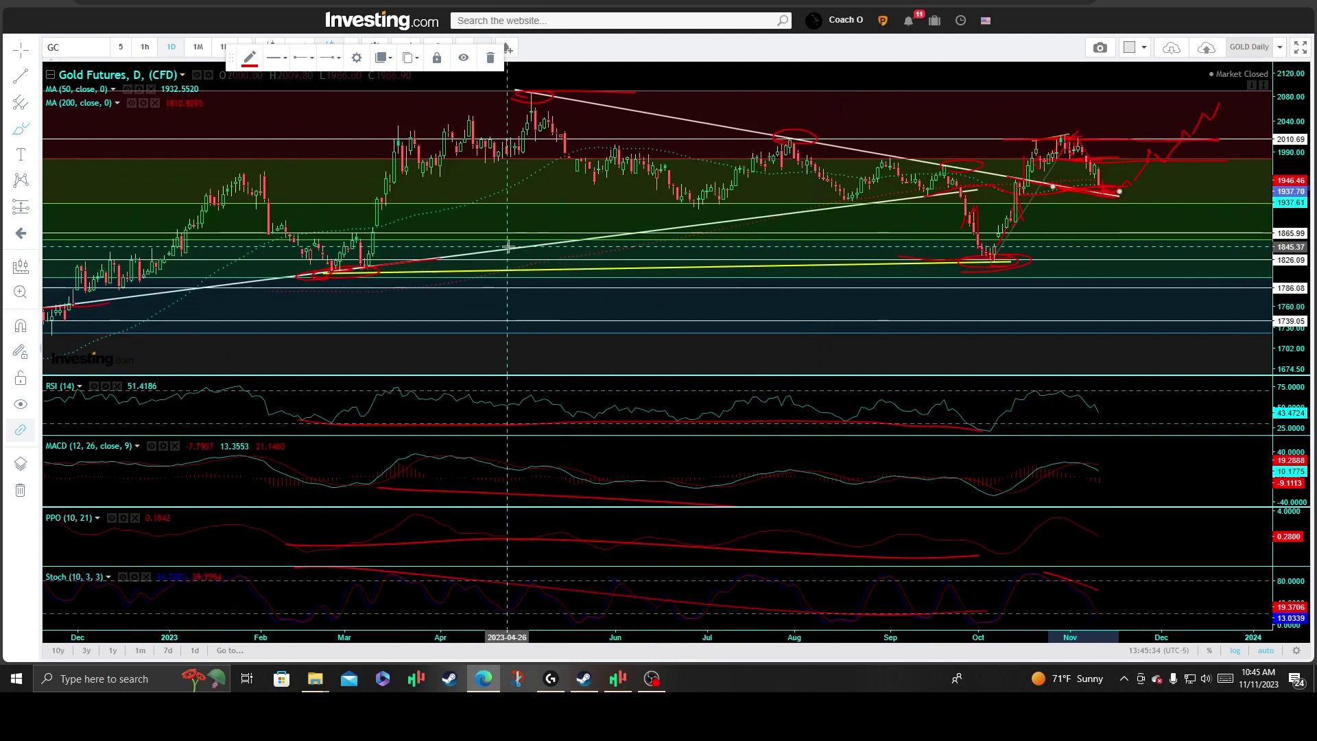
{"action": "scroll", "coordinate": [499, 264], "scroll_direction": "down", "scroll_amount": 1}
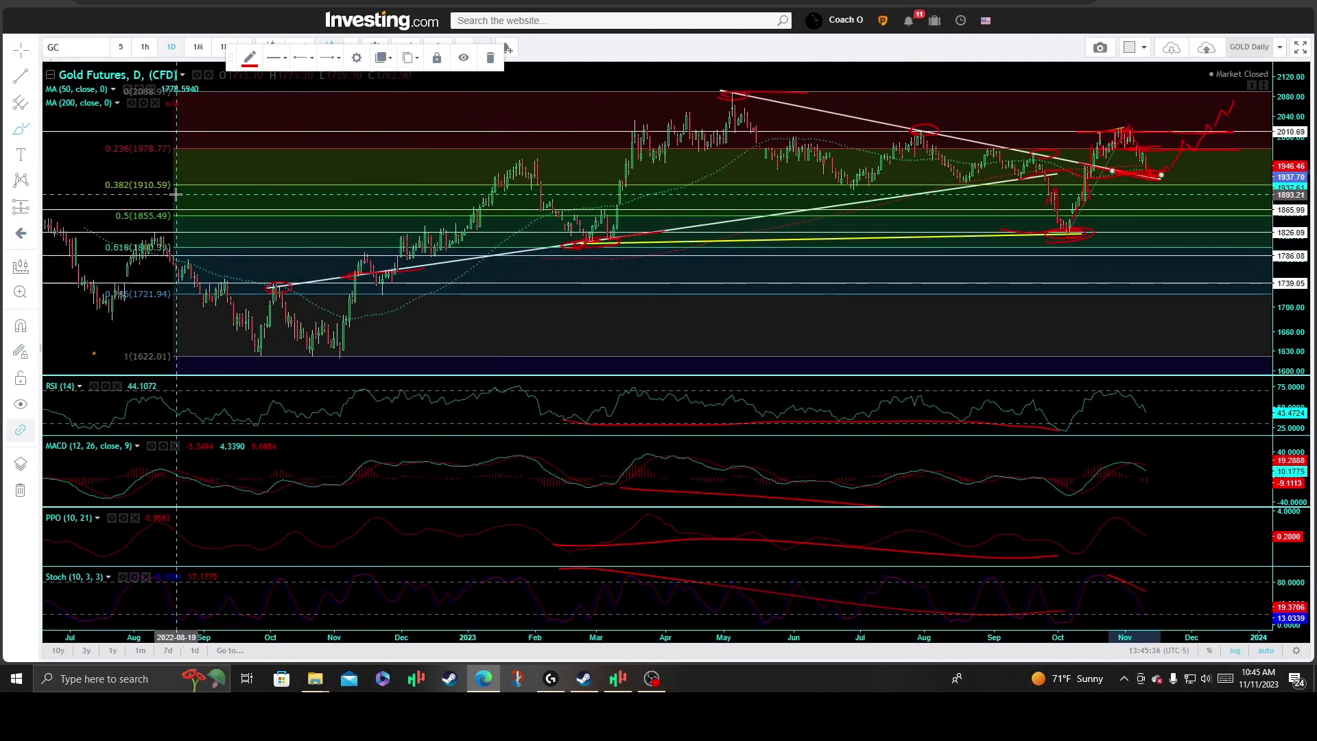
{"action": "left_click_drag", "start_coordinate": [173, 194], "coordinate": [88, 194]}
{"action": "left_click", "coordinate": [453, 186]}
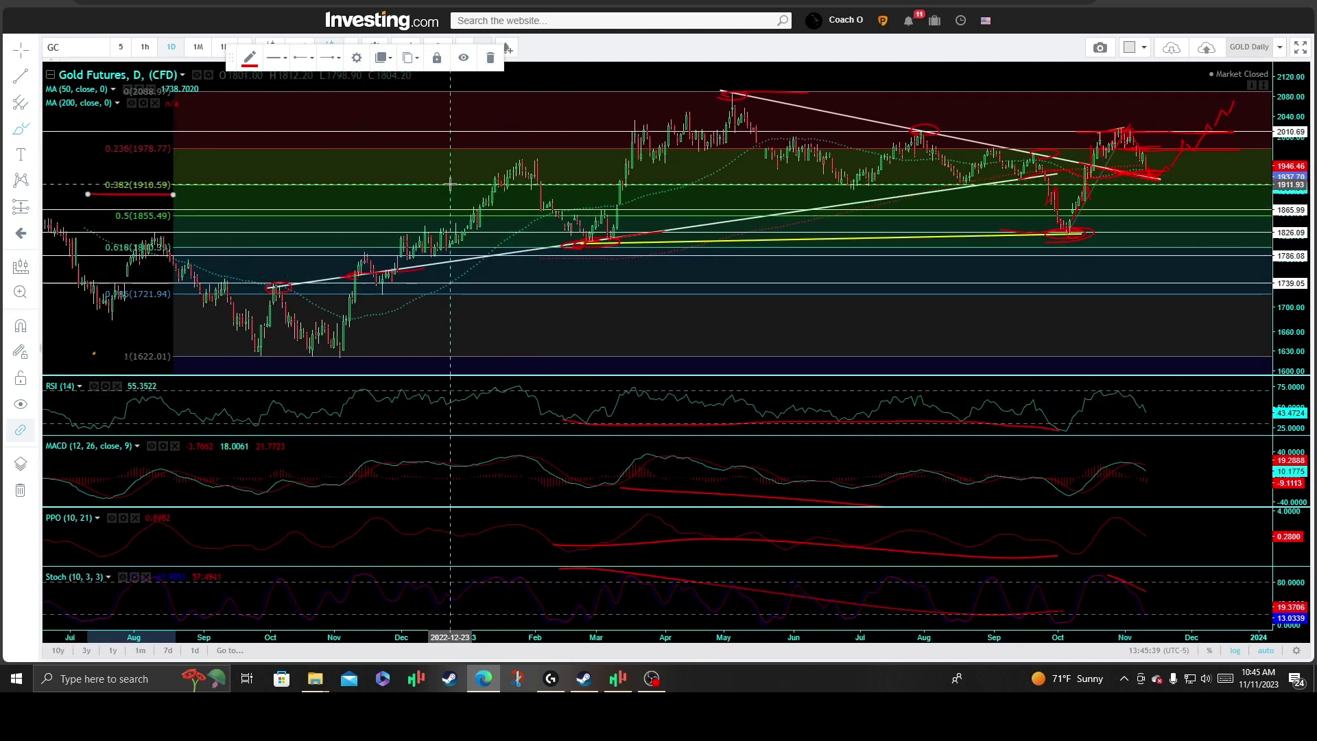
{"action": "left_click", "coordinate": [569, 186]}
{"action": "left_click_drag", "start_coordinate": [642, 185], "coordinate": [657, 189]}
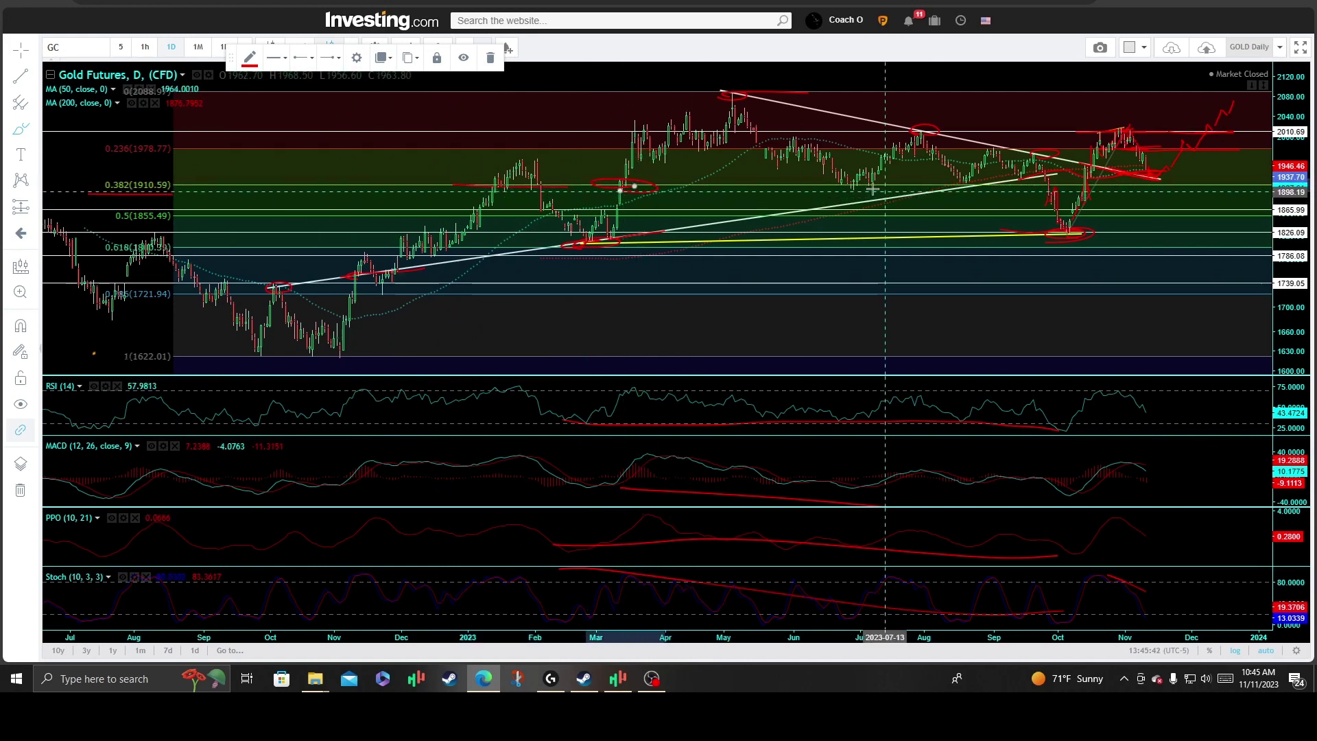
{"action": "mouse_move", "coordinate": [861, 190]}
{"action": "left_mouse_down"}
{"action": "mouse_move", "coordinate": [814, 186]}
{"action": "mouse_move", "coordinate": [918, 186]}
{"action": "left_mouse_up"}
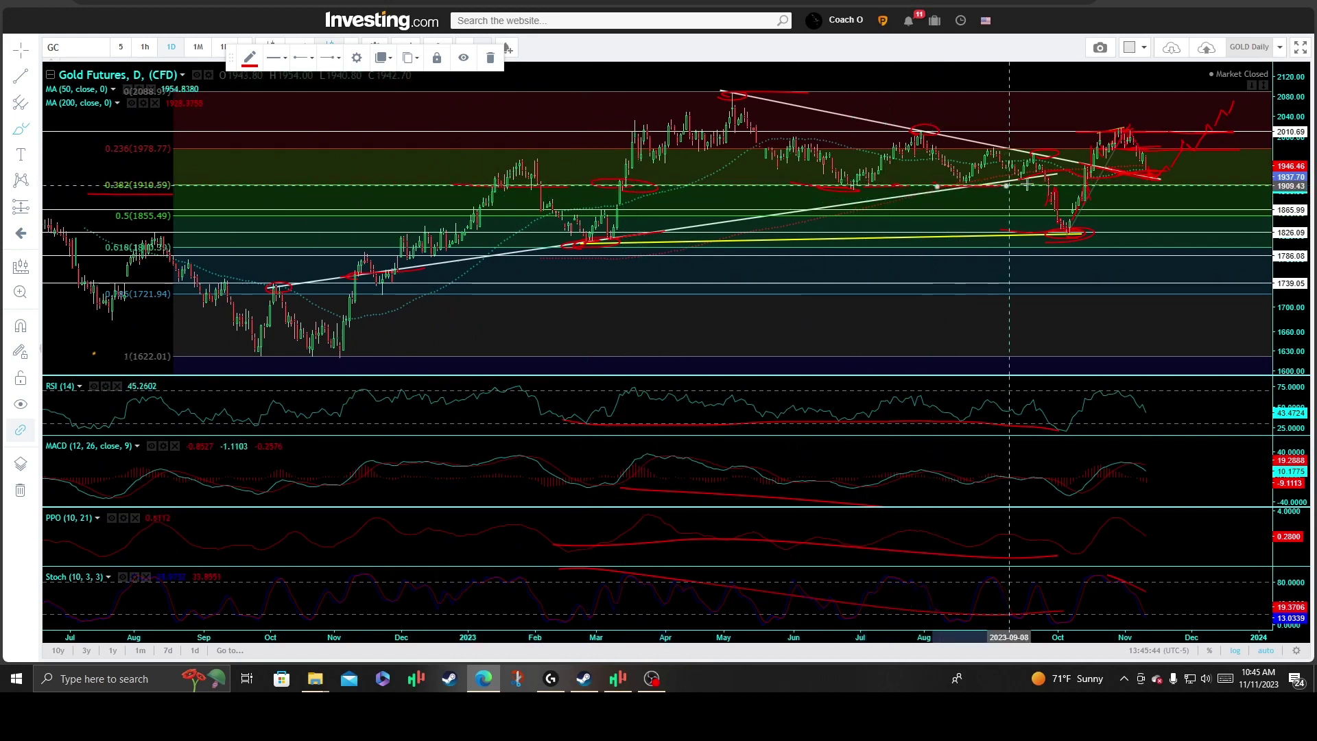
Extend the red line along the 0.382 level into December and sketch a price dip toward it followed by a rebound.
{"action": "left_click", "coordinate": [1253, 183]}
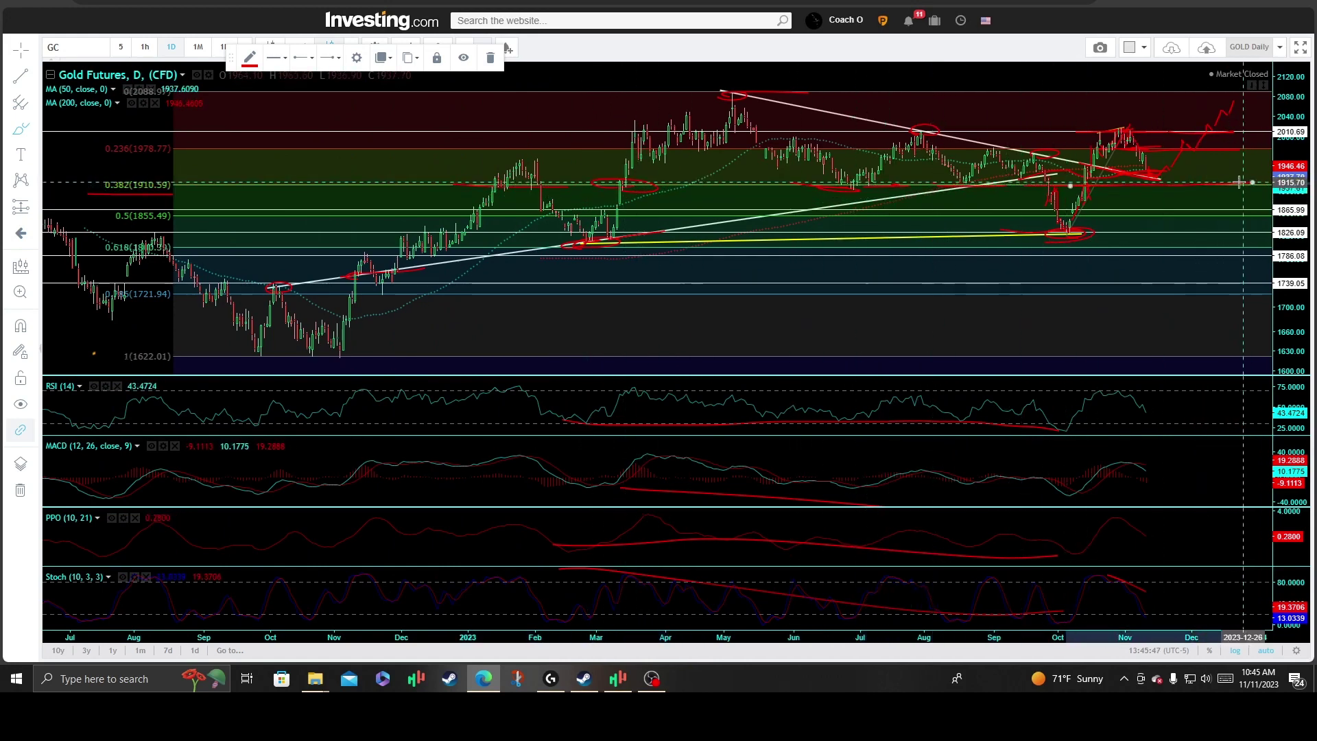
{"action": "left_click", "coordinate": [1150, 171]}
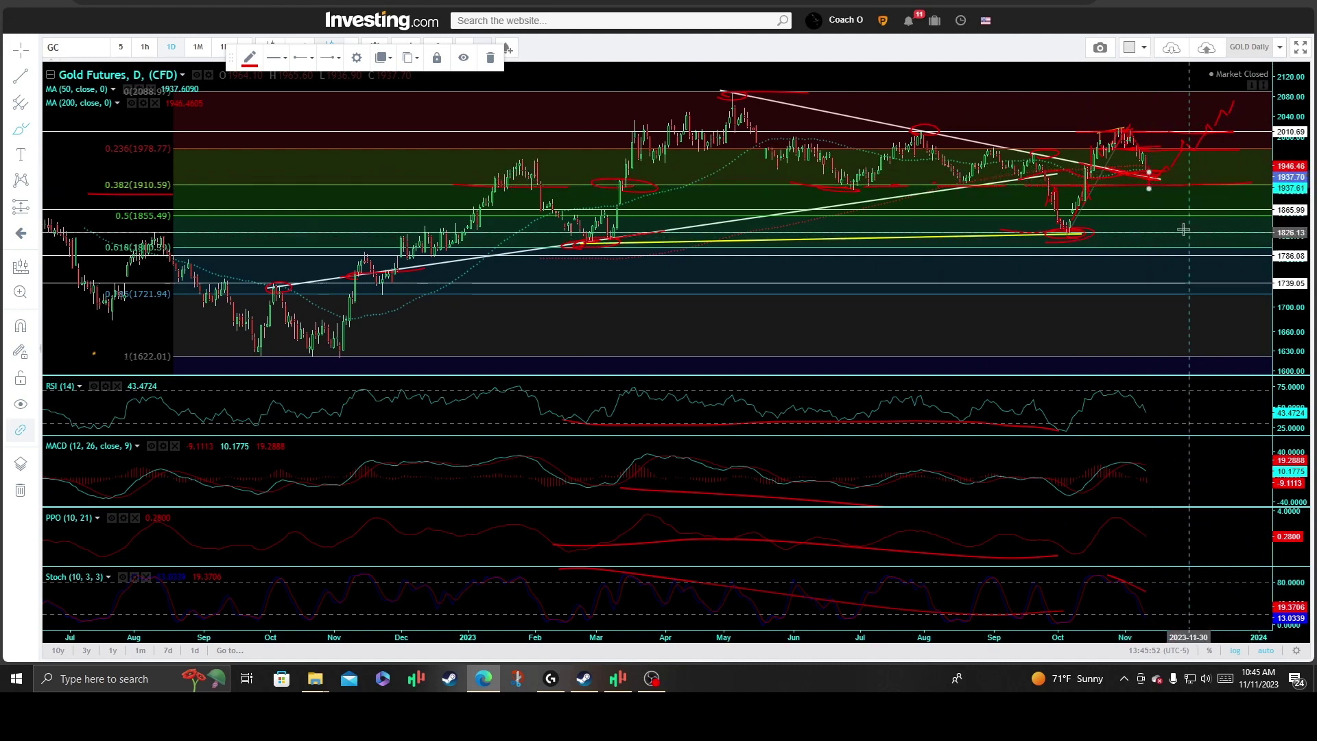
{"action": "mouse_move", "coordinate": [1150, 171]}
{"action": "left_mouse_down"}
{"action": "mouse_move", "coordinate": [1164, 184]}
{"action": "mouse_move", "coordinate": [1189, 152]}
{"action": "left_mouse_up"}
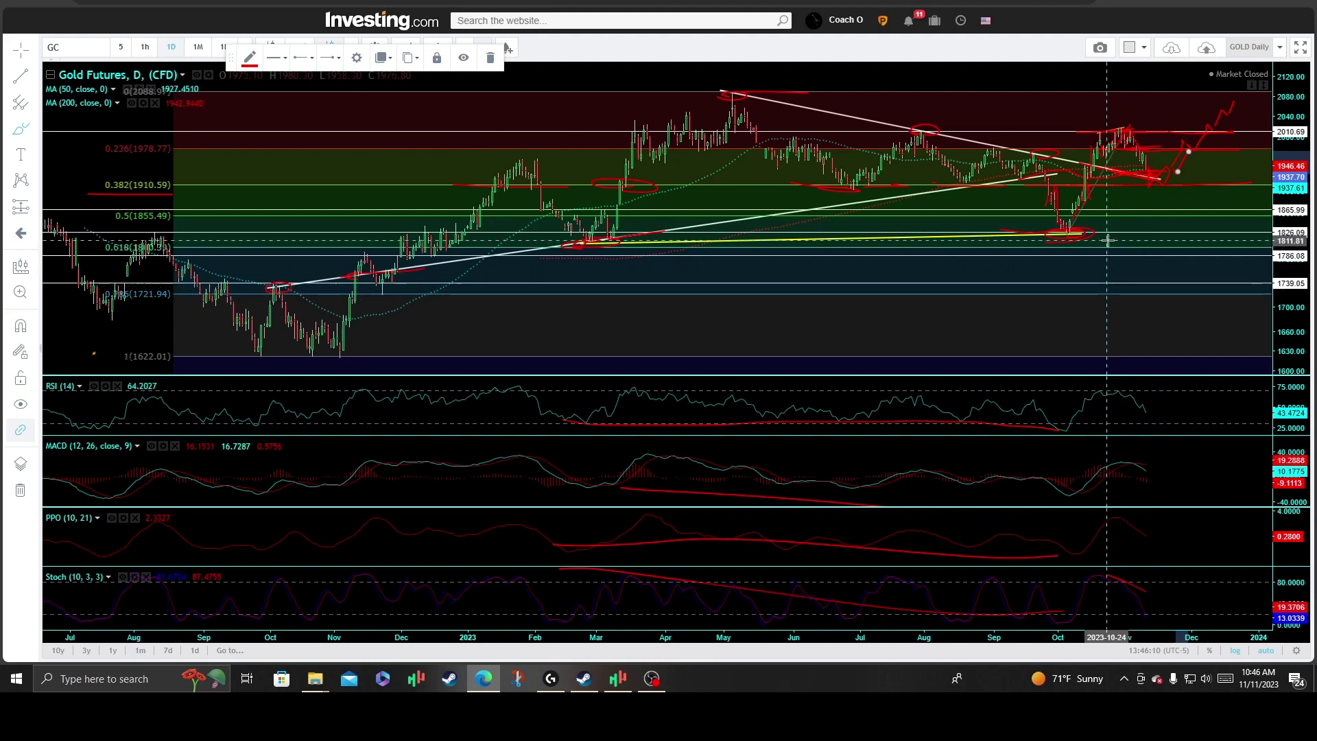
Mark the recent MACD and Stochastic declines and brush red horizontal reference lines across the MACD, PPO and Stochastic panes.
{"action": "left_click", "coordinate": [1150, 463]}
{"action": "left_click_drag", "start_coordinate": [1132, 477], "coordinate": [1005, 476]}
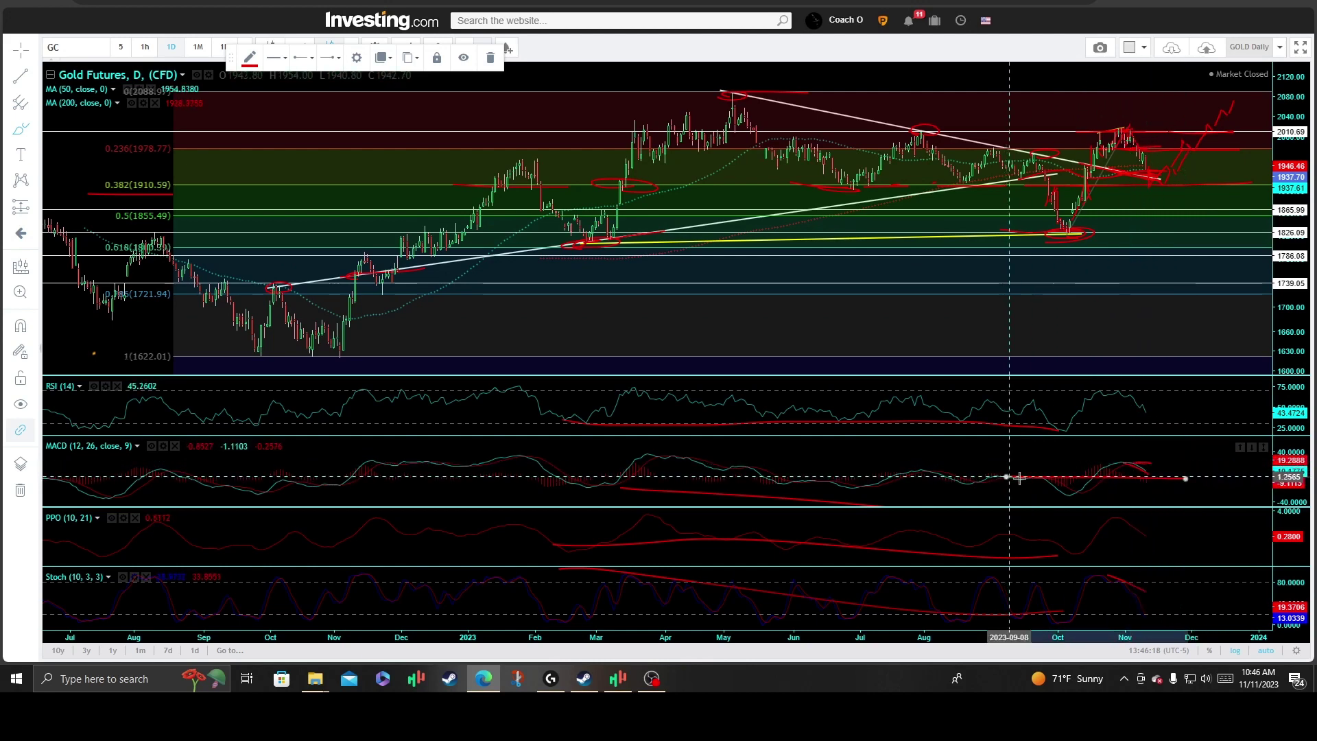
{"action": "left_click_drag", "start_coordinate": [1175, 537], "coordinate": [1040, 534]}
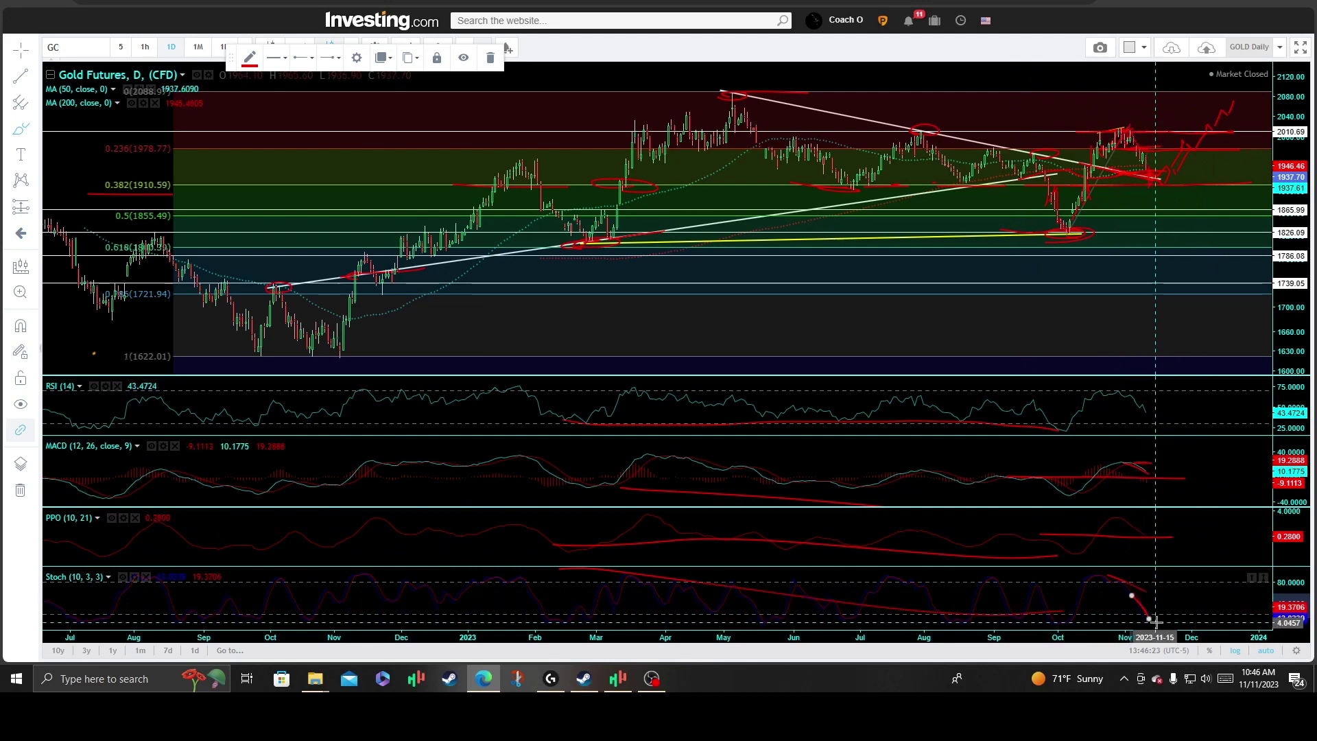
{"action": "left_click_drag", "start_coordinate": [1153, 622], "coordinate": [908, 623]}
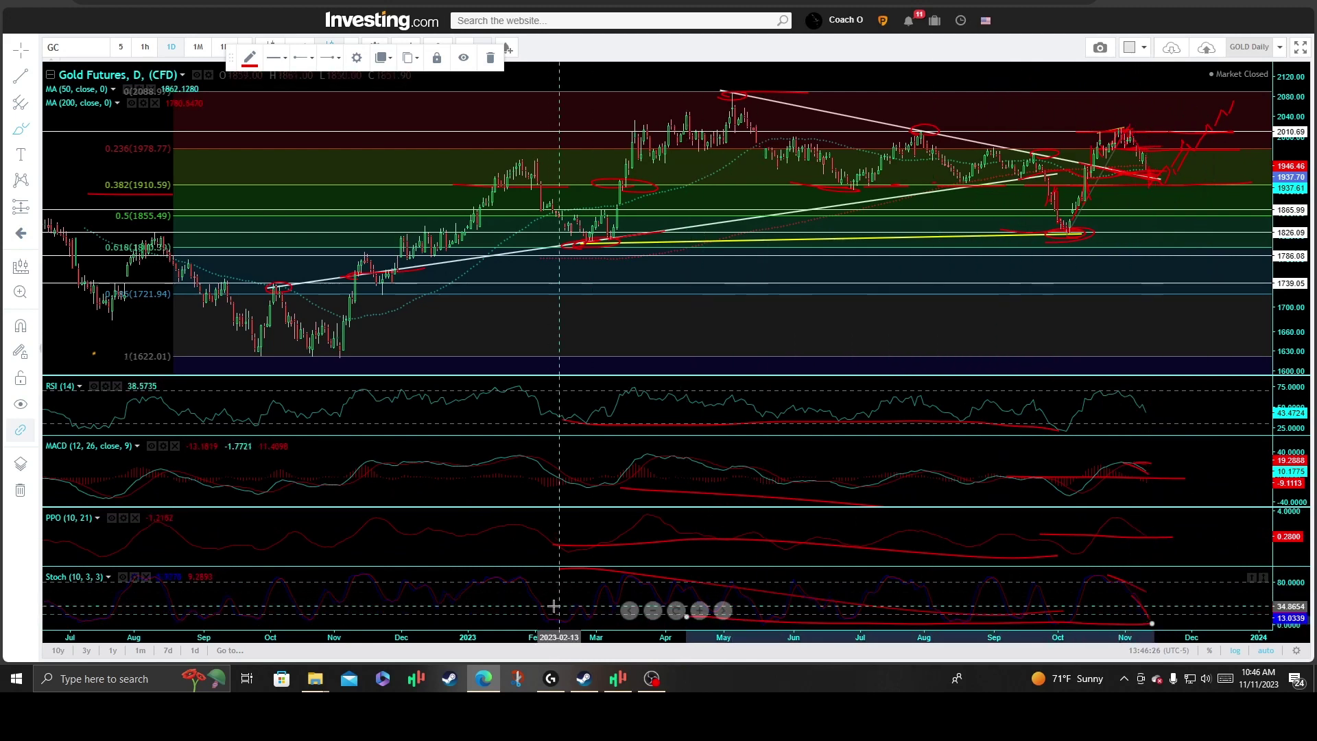
Underline the Stochastic's February low in red and sketch rebounds from mid-November on both the Stochastic and the price chart.
{"action": "left_click_drag", "start_coordinate": [535, 623], "coordinate": [596, 625]}
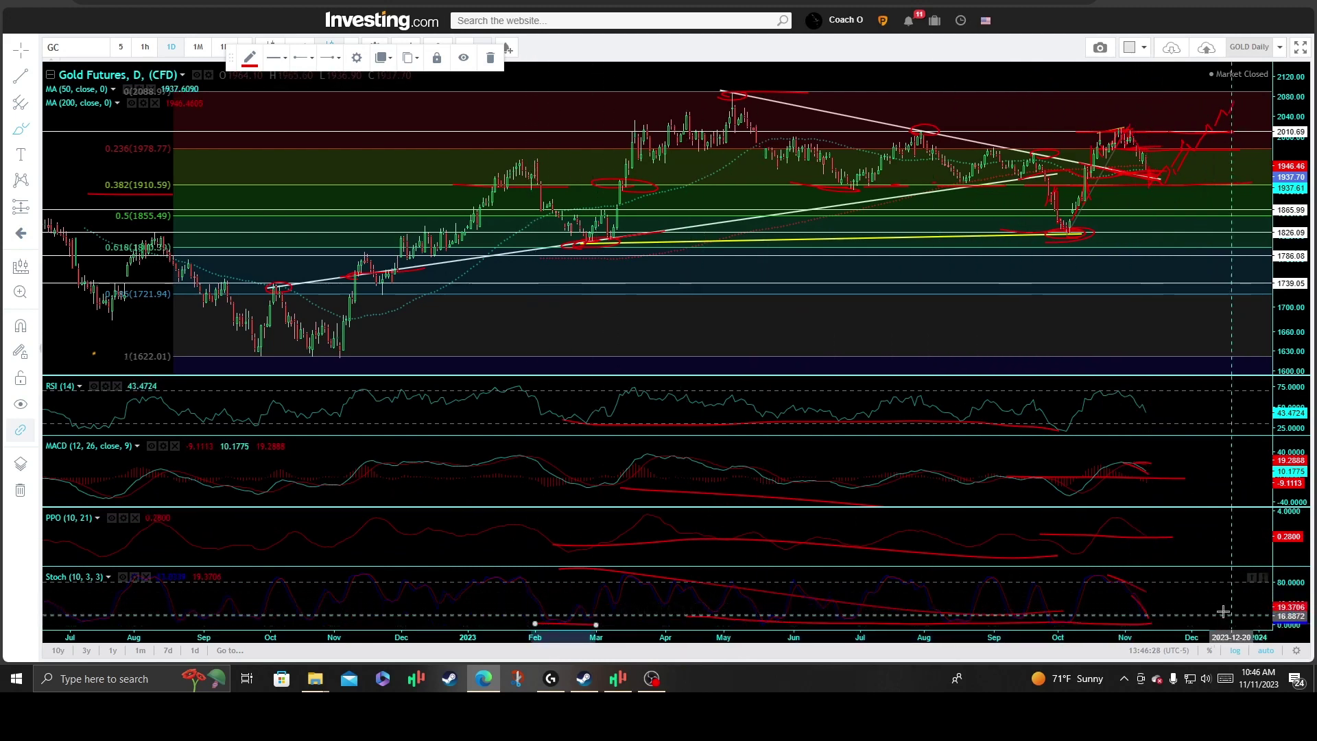
{"action": "left_click_drag", "start_coordinate": [1143, 607], "coordinate": [1172, 619]}
{"action": "left_click_drag", "start_coordinate": [1173, 619], "coordinate": [1186, 603]}
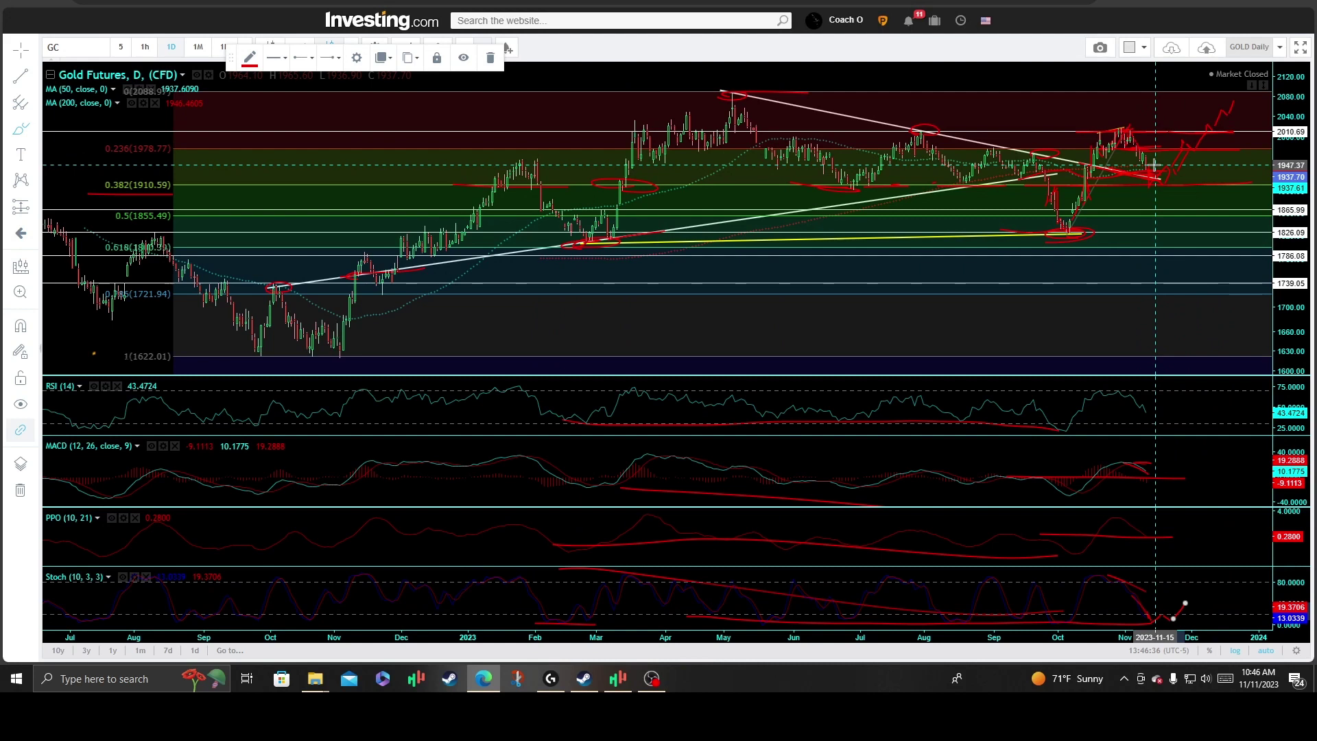
{"action": "left_click_drag", "start_coordinate": [1149, 181], "coordinate": [1207, 143]}
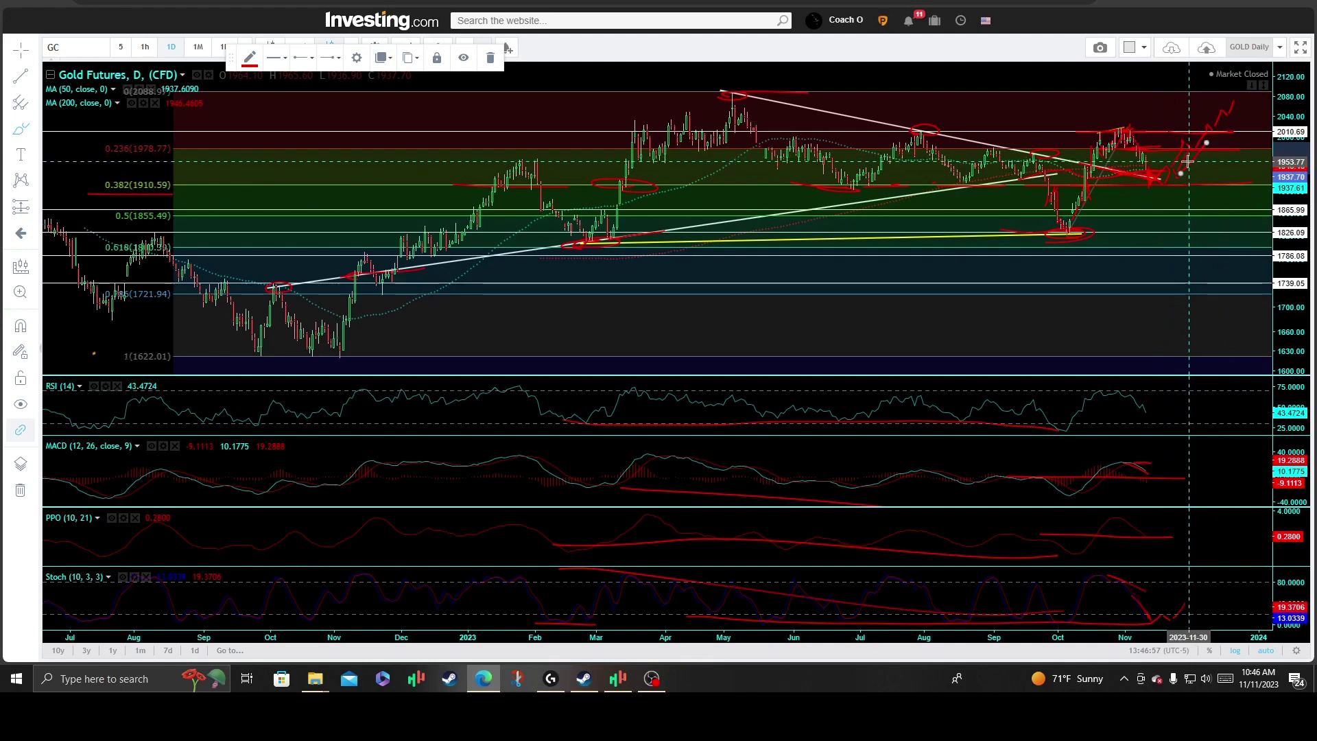
Brush red downward strokes from the latest candles through the 0.382 level and mark the 1865.99 level below them.
{"action": "scroll", "coordinate": [1180, 185], "scroll_direction": "up", "scroll_amount": 3}
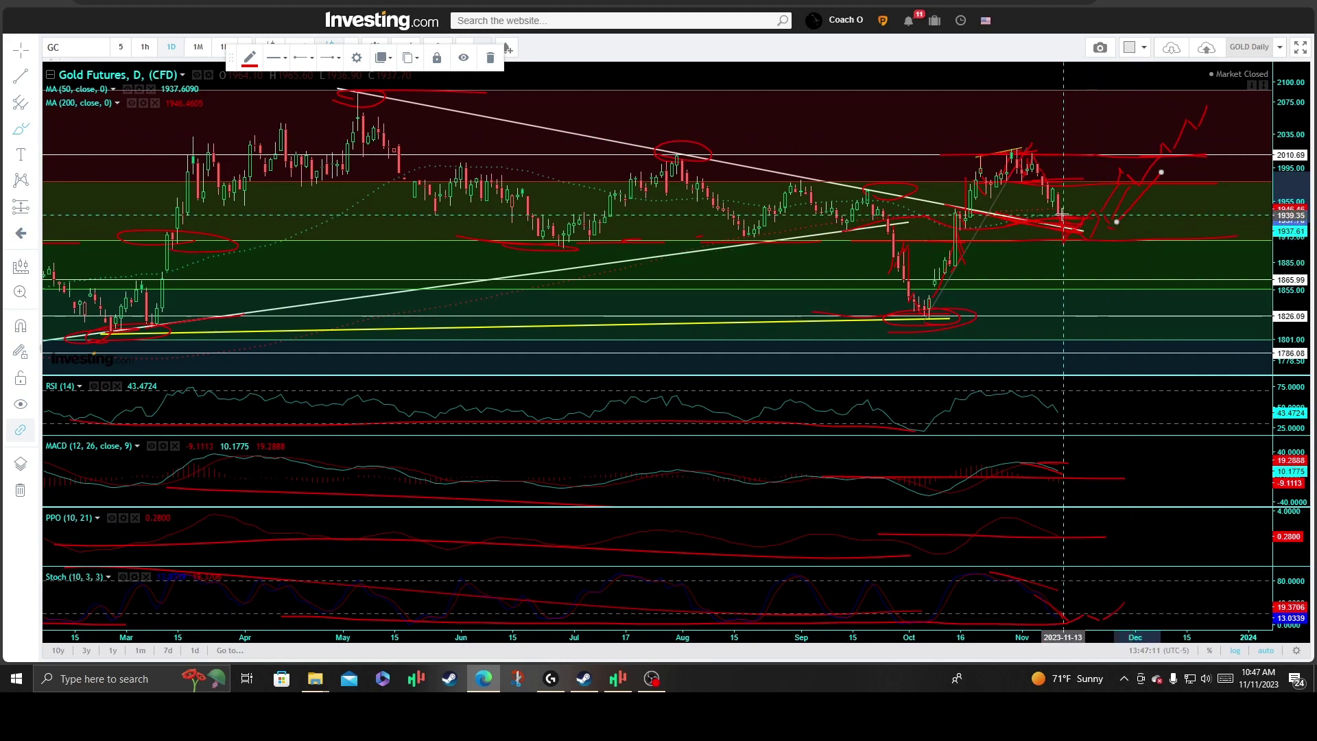
{"action": "left_click_drag", "start_coordinate": [1062, 214], "coordinate": [1063, 251]}
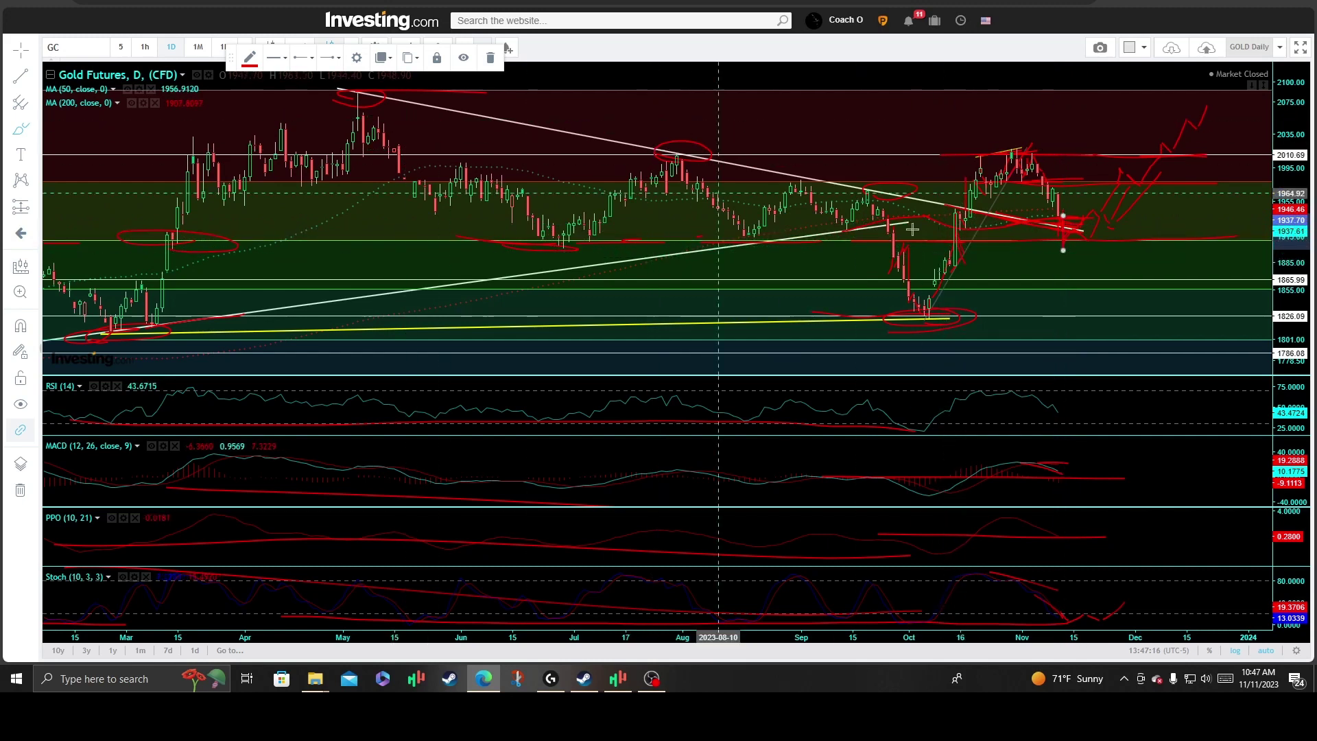
{"action": "scroll", "coordinate": [672, 152], "scroll_direction": "down", "scroll_amount": 2}
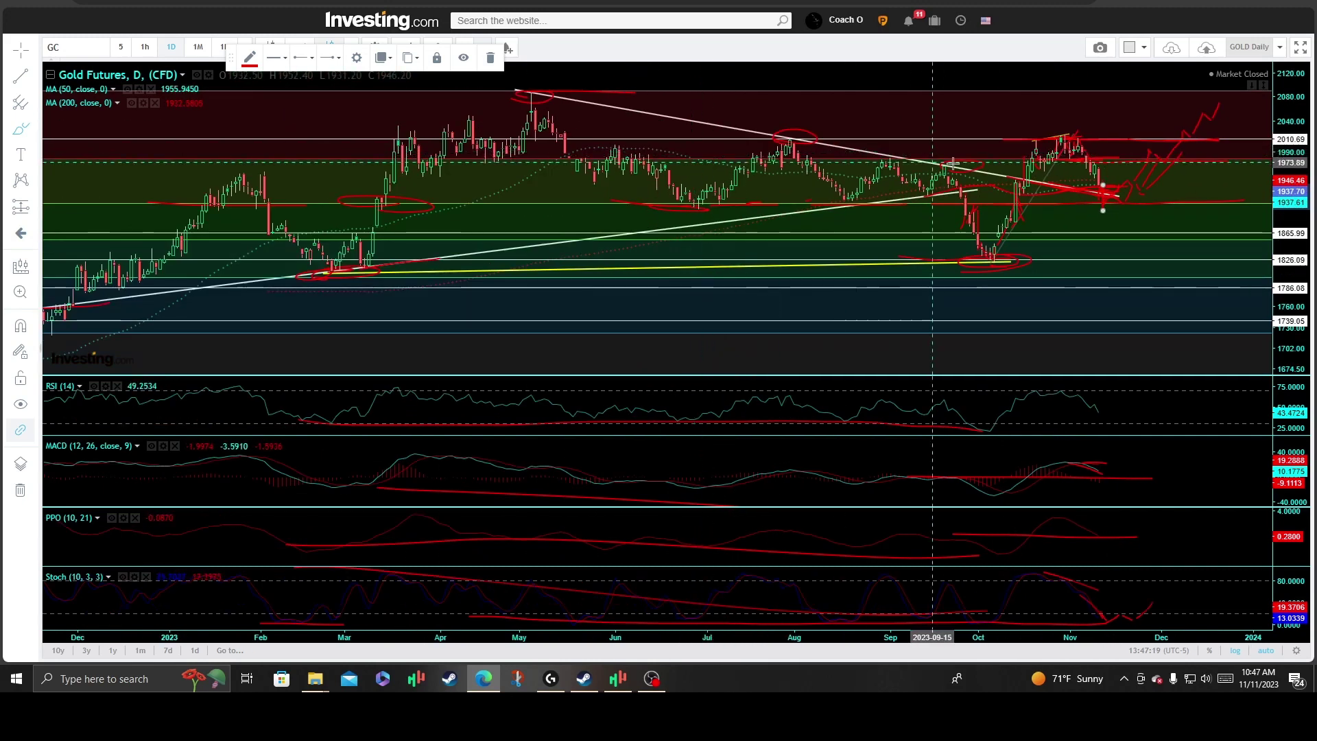
{"action": "mouse_move", "coordinate": [1116, 204]}
{"action": "left_mouse_down"}
{"action": "mouse_move", "coordinate": [1125, 229]}
{"action": "mouse_move", "coordinate": [1083, 232]}
{"action": "left_mouse_up"}
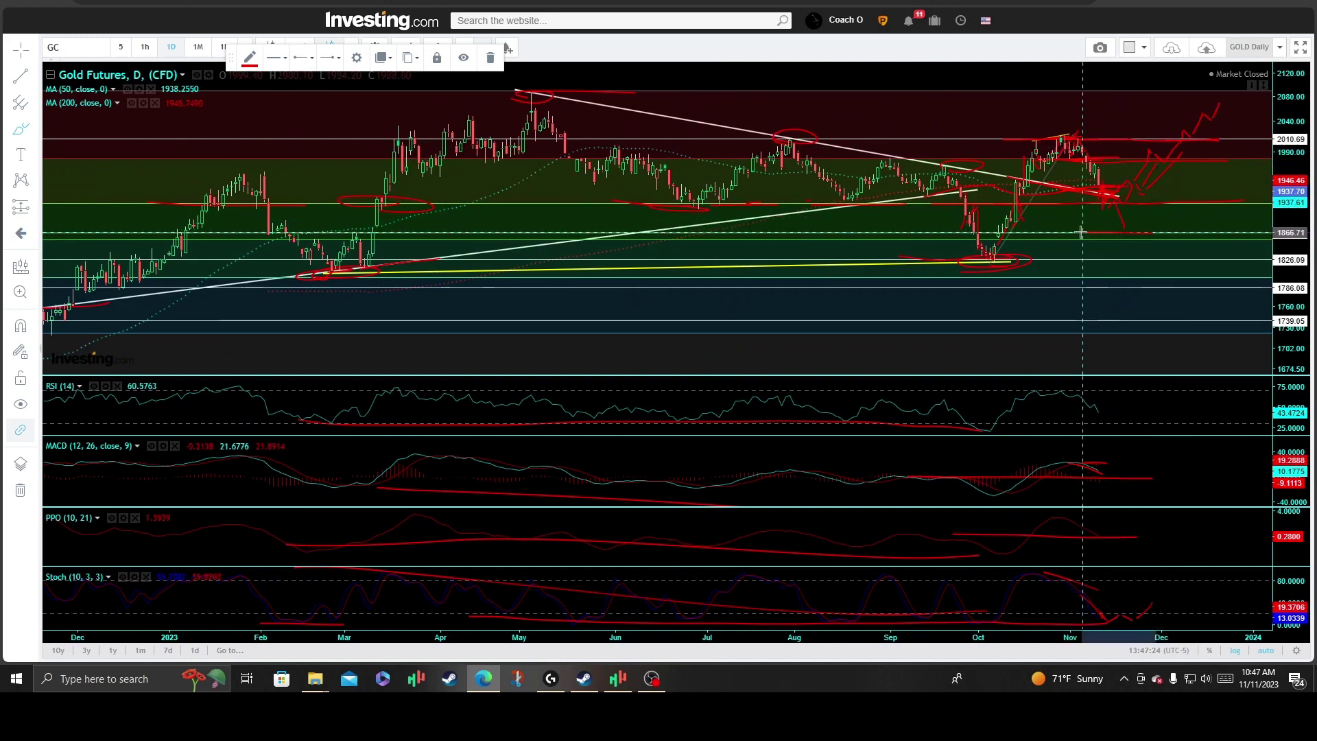
Brush one falling and one rising red trend stroke across the October–November peak, and extend the red line along 1865.99 into December.
{"action": "left_click_drag", "start_coordinate": [1005, 130], "coordinate": [1145, 189]}
{"action": "mouse_move", "coordinate": [998, 177]}
{"action": "left_mouse_down"}
{"action": "mouse_move", "coordinate": [1153, 115]}
{"action": "mouse_move", "coordinate": [1028, 180]}
{"action": "mouse_move", "coordinate": [1036, 146]}
{"action": "mouse_move", "coordinate": [1091, 141]}
{"action": "left_mouse_up"}
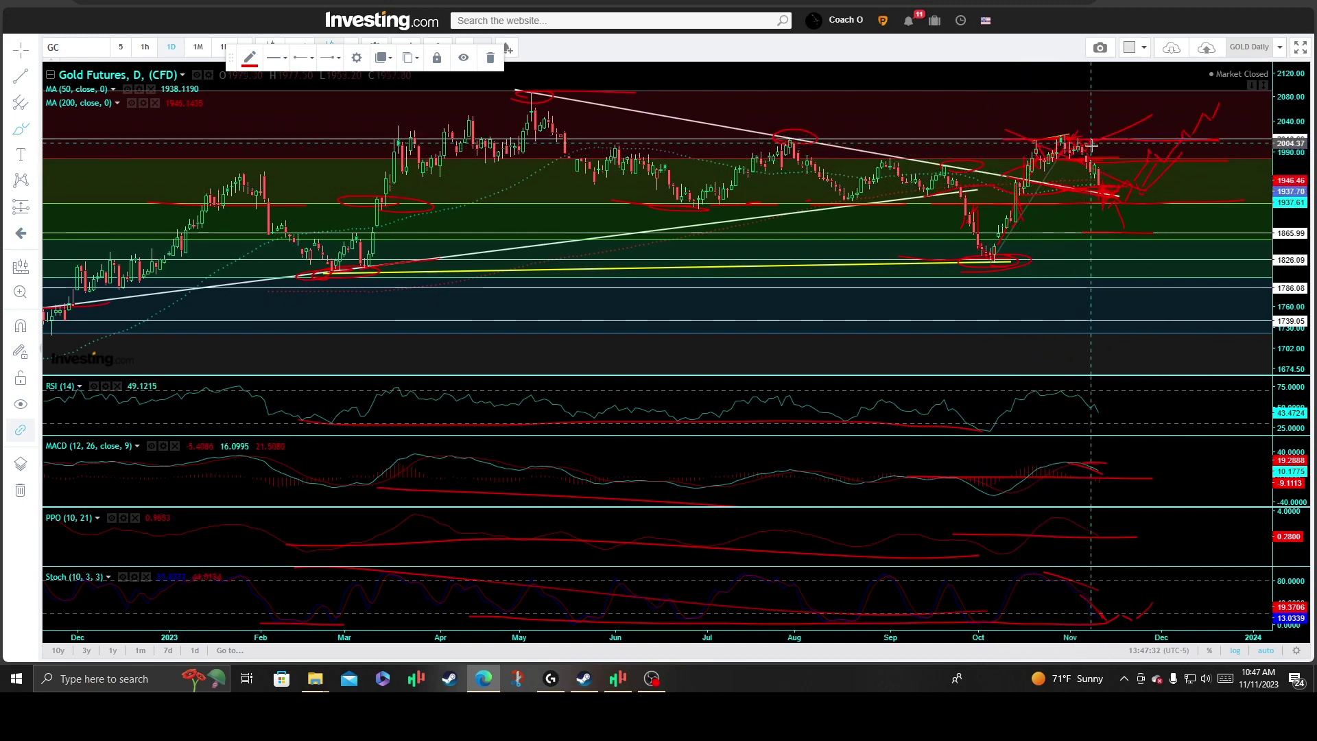
{"action": "mouse_move", "coordinate": [1165, 207]}
{"action": "left_mouse_down"}
{"action": "mouse_move", "coordinate": [1106, 213]}
{"action": "mouse_move", "coordinate": [1132, 233]}
{"action": "mouse_move", "coordinate": [1196, 232]}
{"action": "left_mouse_up"}
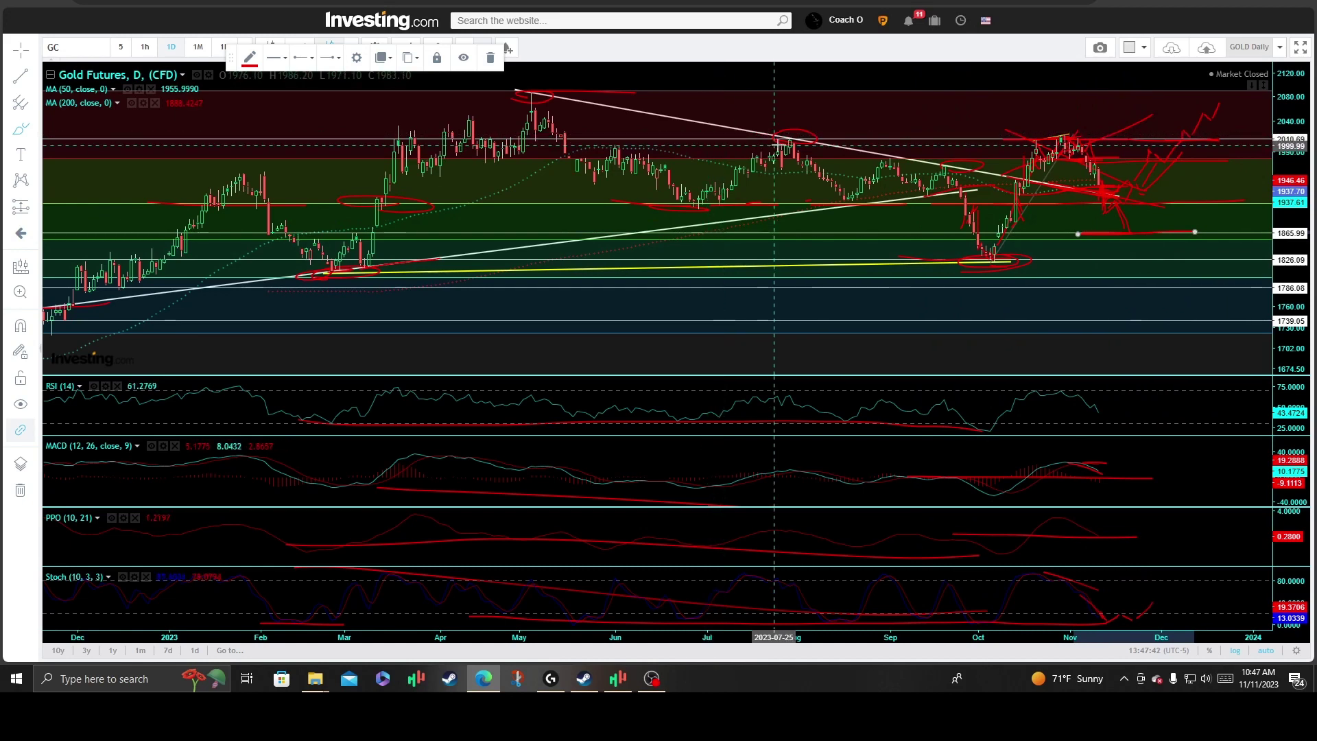
{"action": "scroll", "coordinate": [782, 143], "scroll_direction": "up", "scroll_amount": 3}
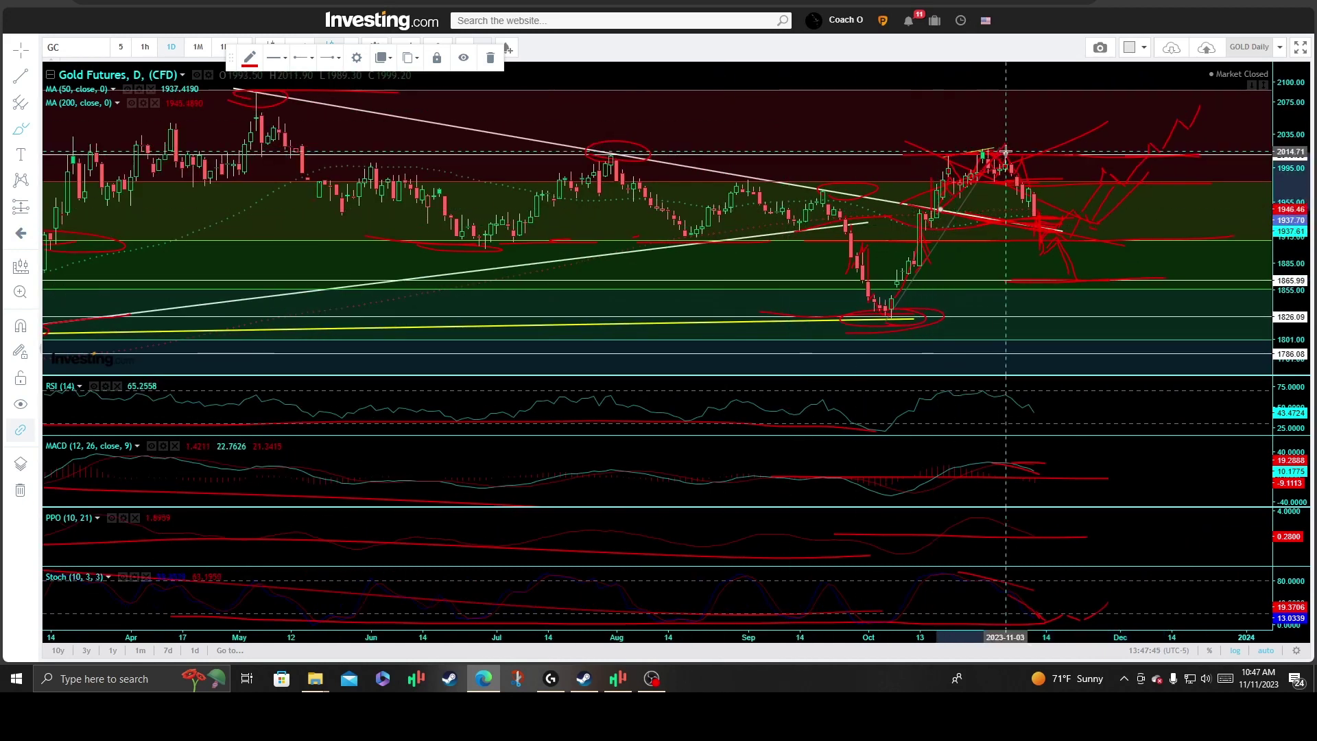